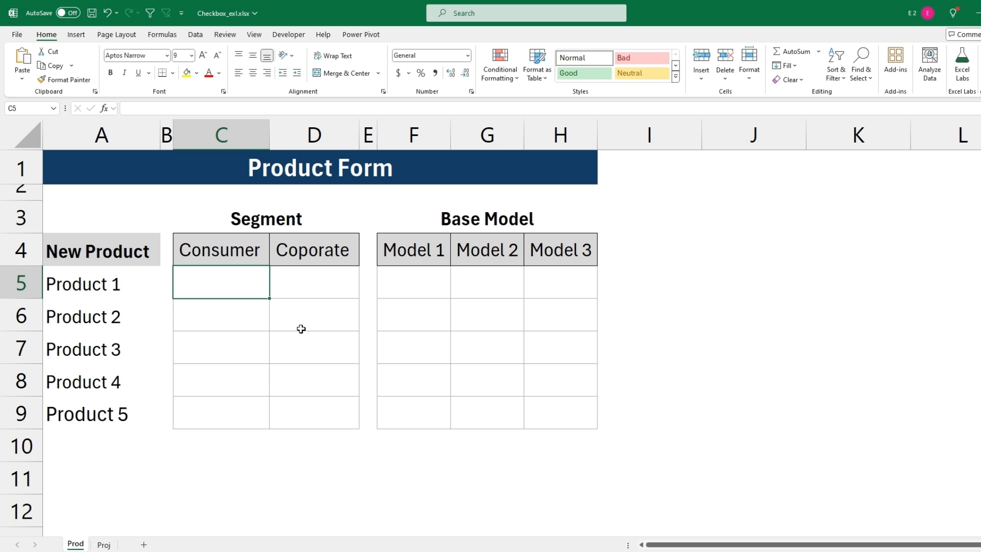
Step: Insert checkboxes in the Segment cells C5:D9 and remove them again
drag(243, 280, 322, 413)
click(76, 36)
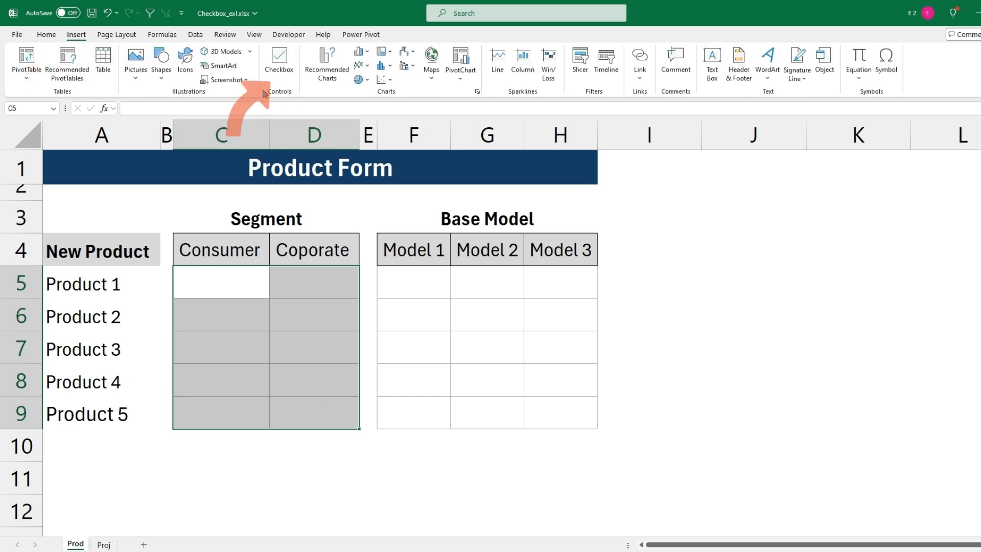
click(279, 60)
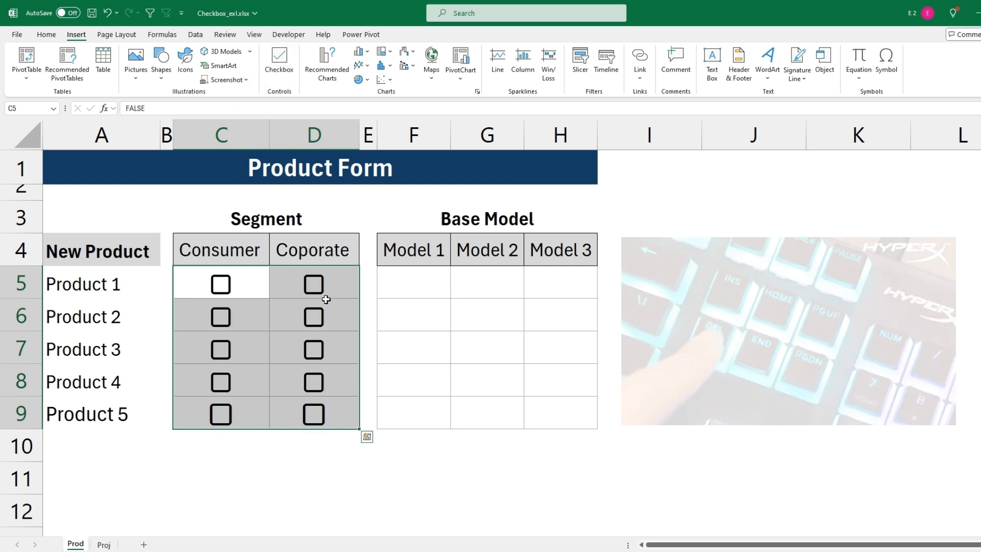
key(Delete)
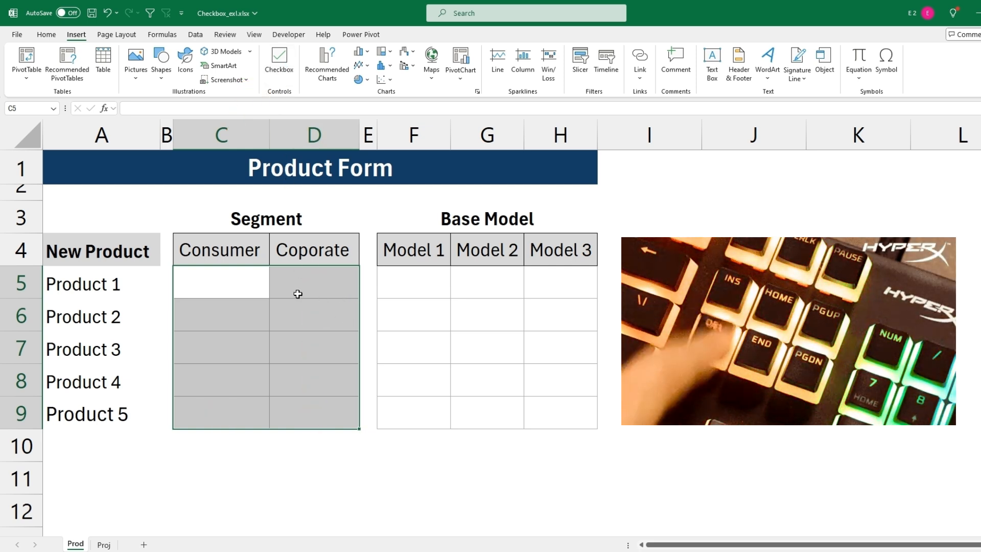
Step: Insert checkboxes in the Segment cells C5:D9 and the Base Model cells F5:H9
drag(254, 288, 308, 403)
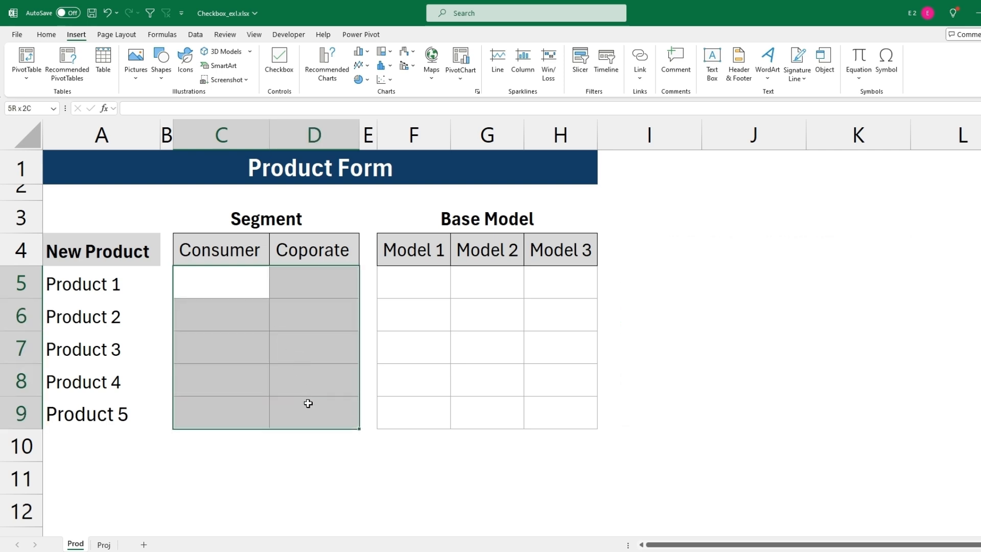
click(279, 61)
drag(411, 288, 534, 420)
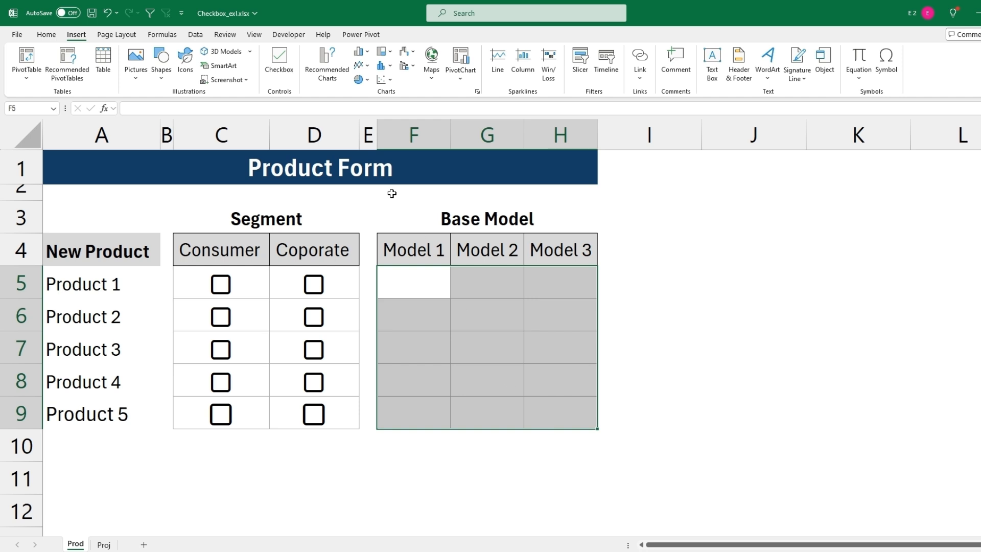
click(280, 66)
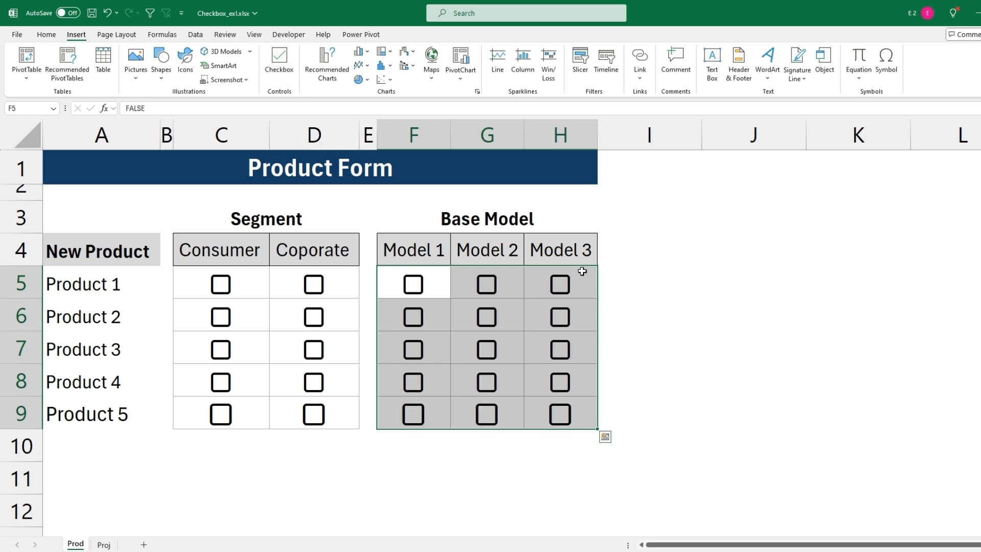
Step: Tick the Model 3 and Model 2 checkboxes for Product 1
click(621, 278)
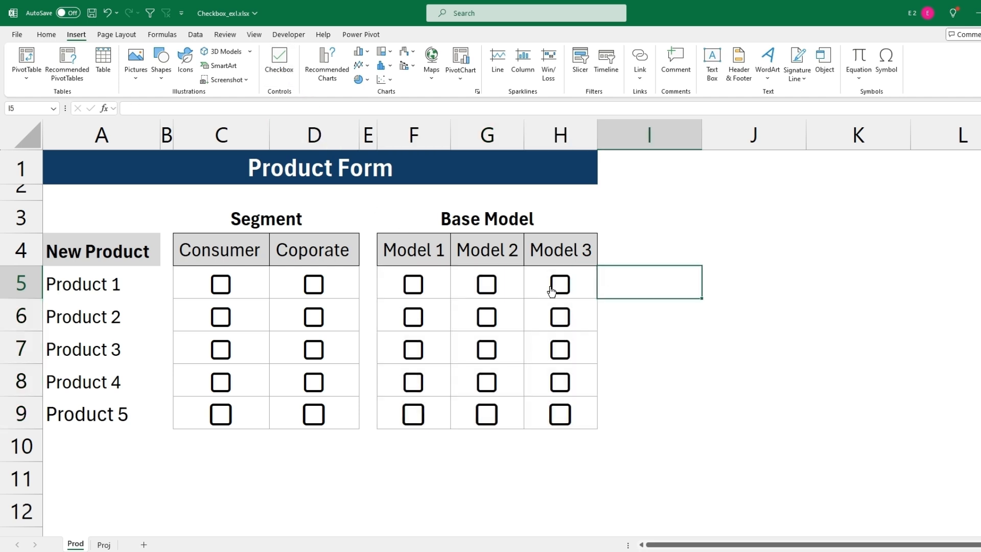
click(556, 290)
click(490, 287)
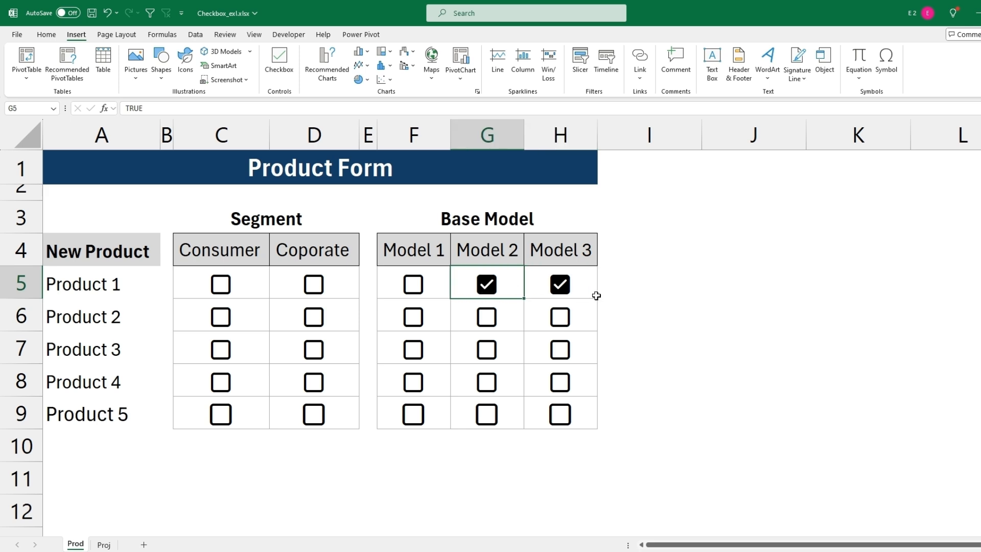
Step: Enter the formula =H5 in cell I5 to return the value of Product 1's Model 3 checkbox
click(628, 289)
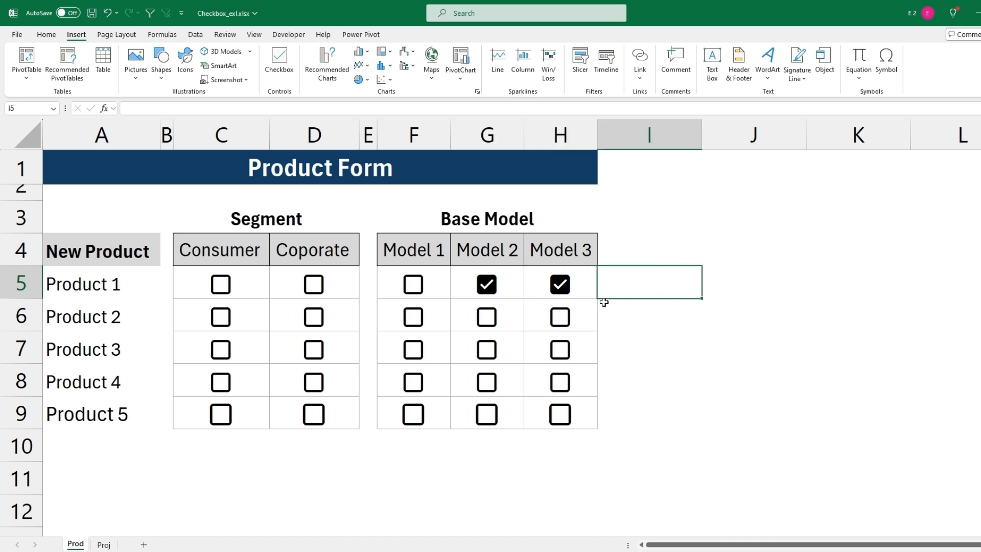
text(=)
click(584, 291)
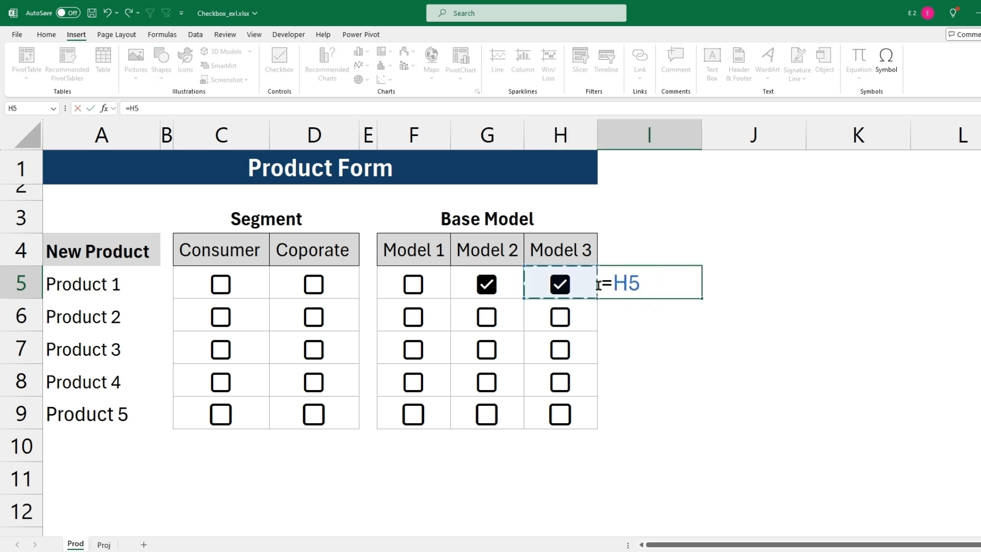
key(Return)
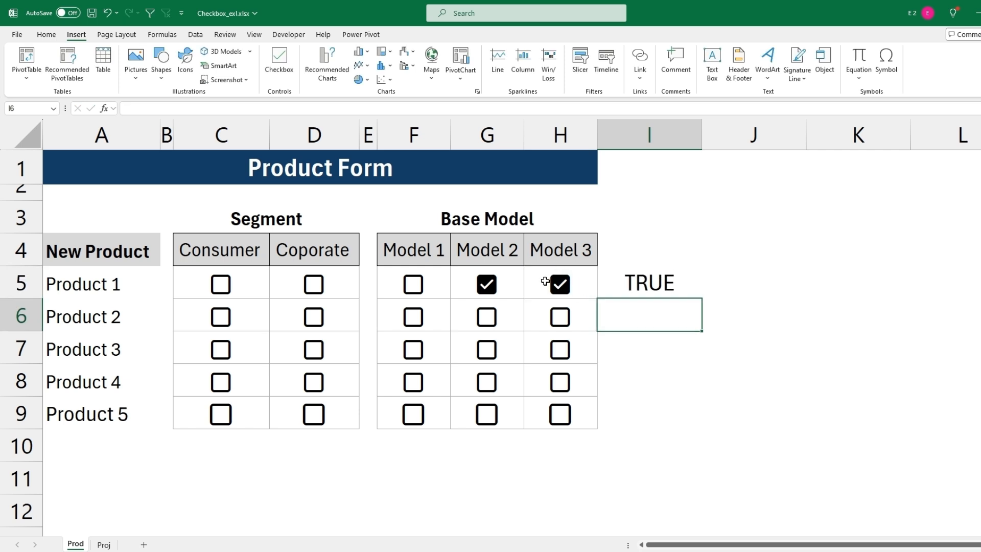
Step: Switch Product 1's Model 3 checkbox off and on twice to test the linked cell, and clear the formula from I5
click(559, 285)
click(559, 286)
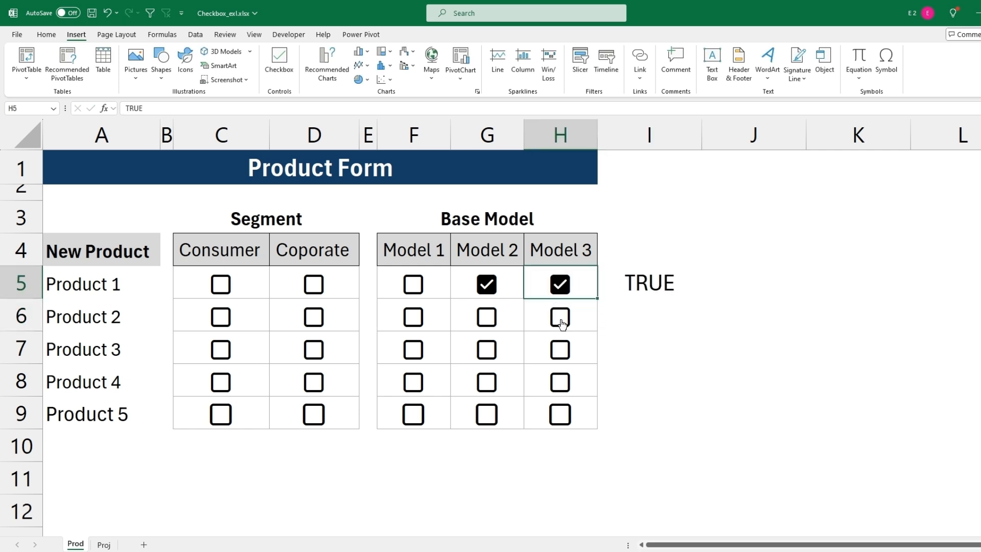
click(559, 286)
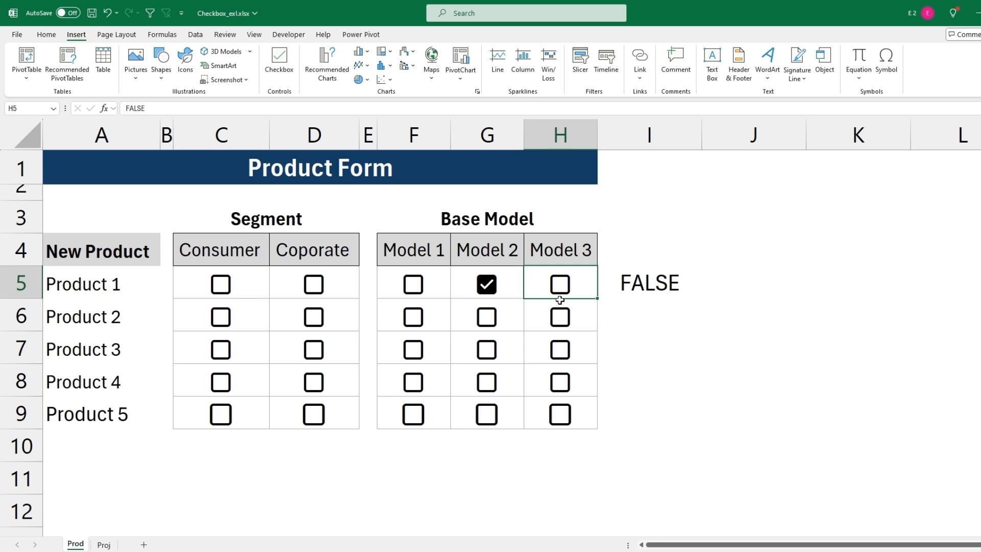
click(559, 286)
click(634, 289)
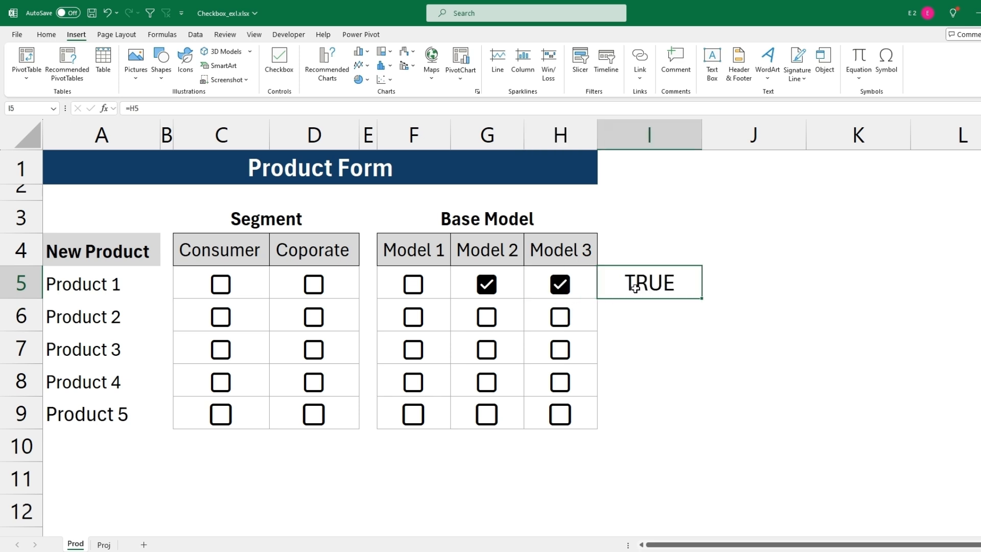
key(Delete)
Step: Tick Product 1's Coporate and Consumer checkboxes and check the sheet's print preview
click(316, 287)
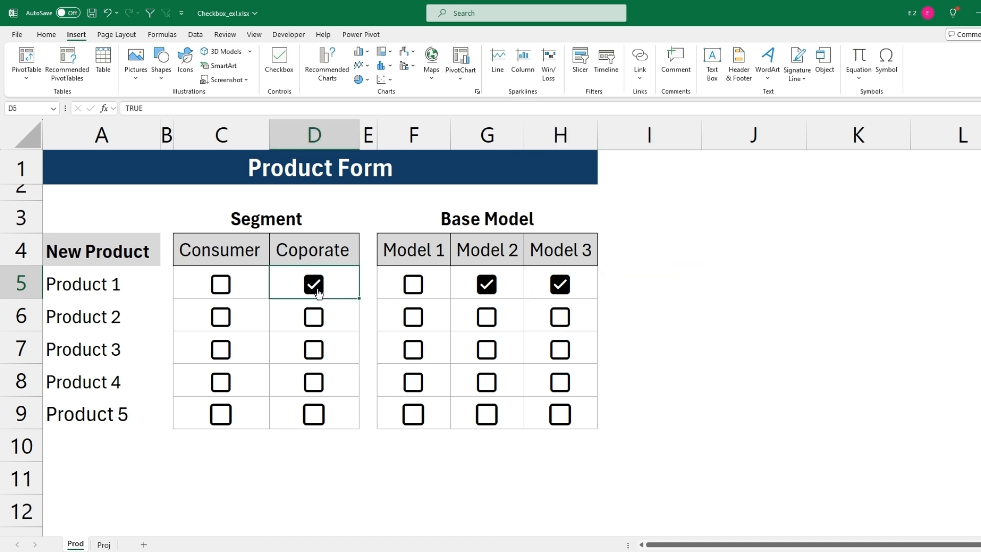
click(224, 287)
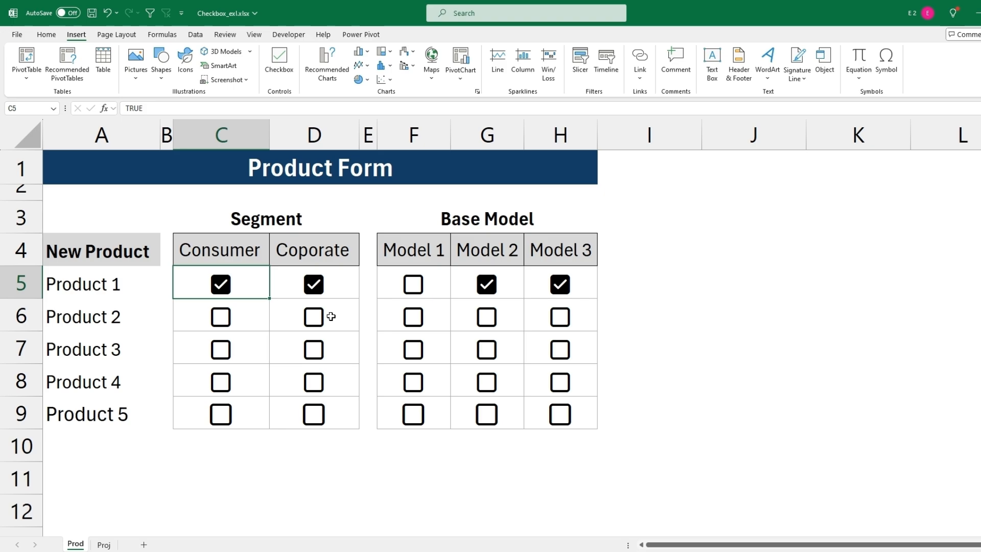
key(ctrl+p)
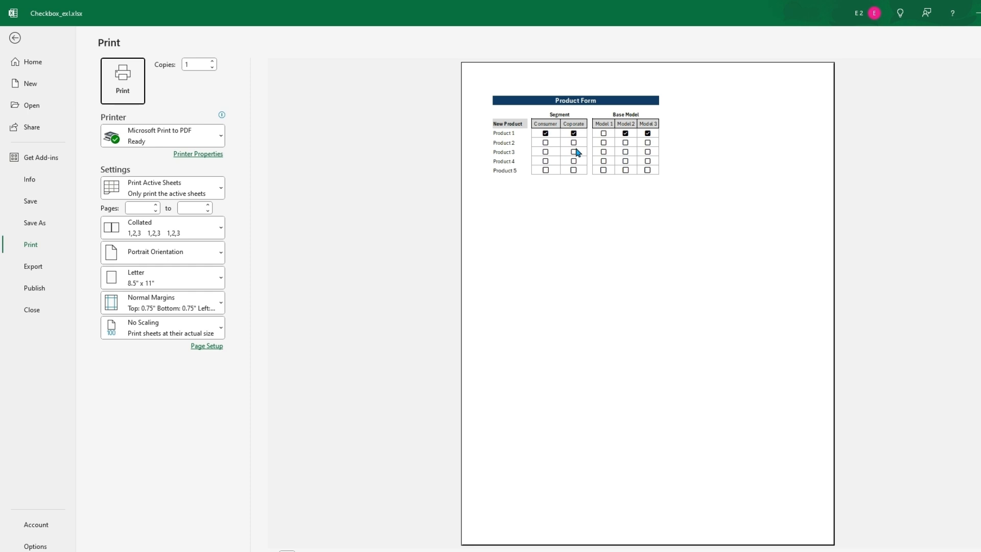
key(Escape)
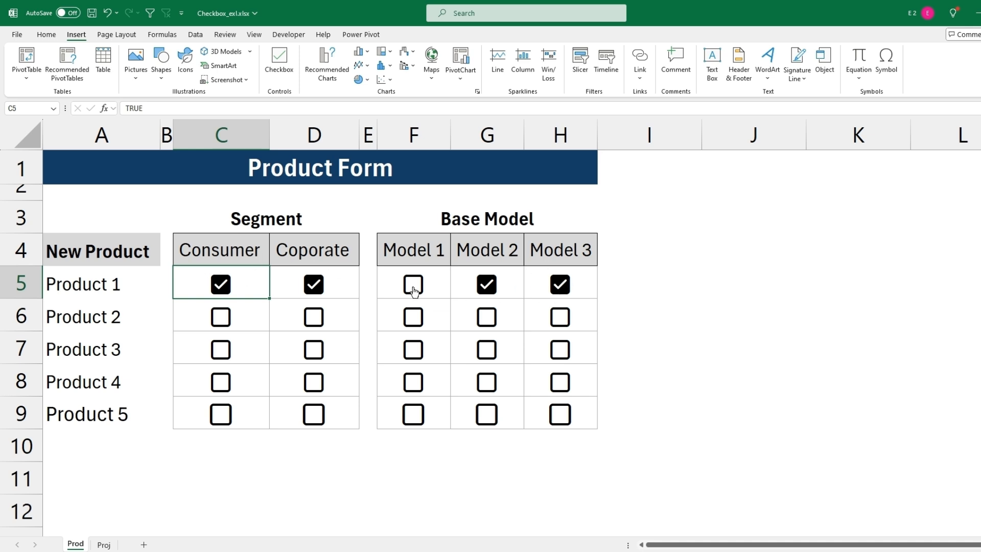
Step: Reset all checkboxes in C5:H9 to unticked
mouse_move(256, 285)
mouse_down()
mouse_move(541, 394)
mouse_move(559, 415)
mouse_up()
key(Delete)
key(Delete)
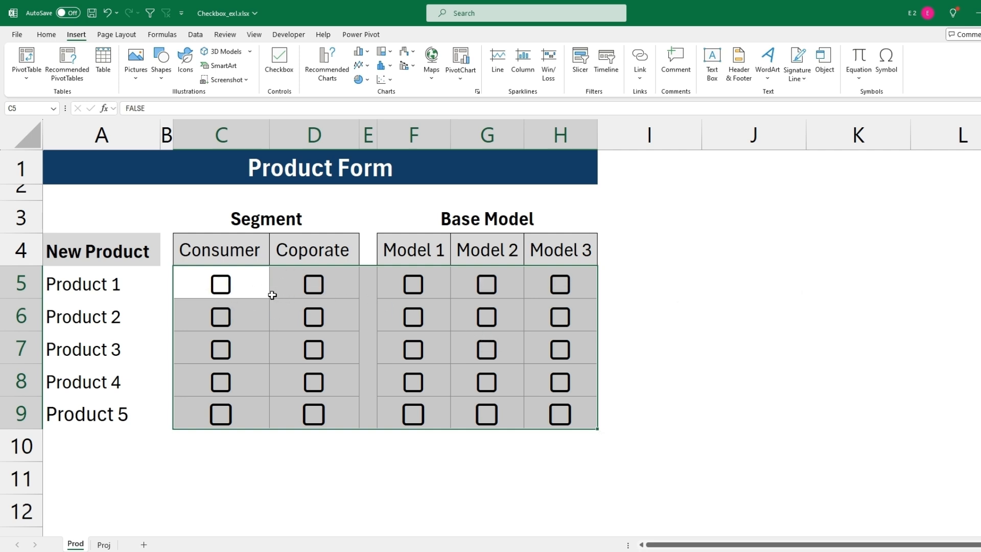
Step: Tick Consumer and Coporate for Product 1, Coporate for Product 2, and Consumer for Product 3
click(222, 290)
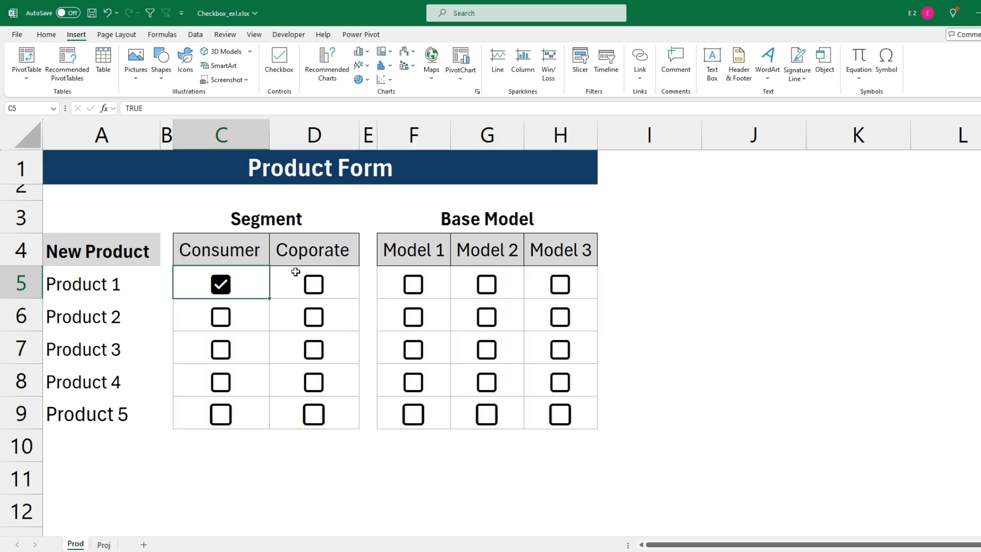
click(313, 284)
click(312, 317)
click(221, 350)
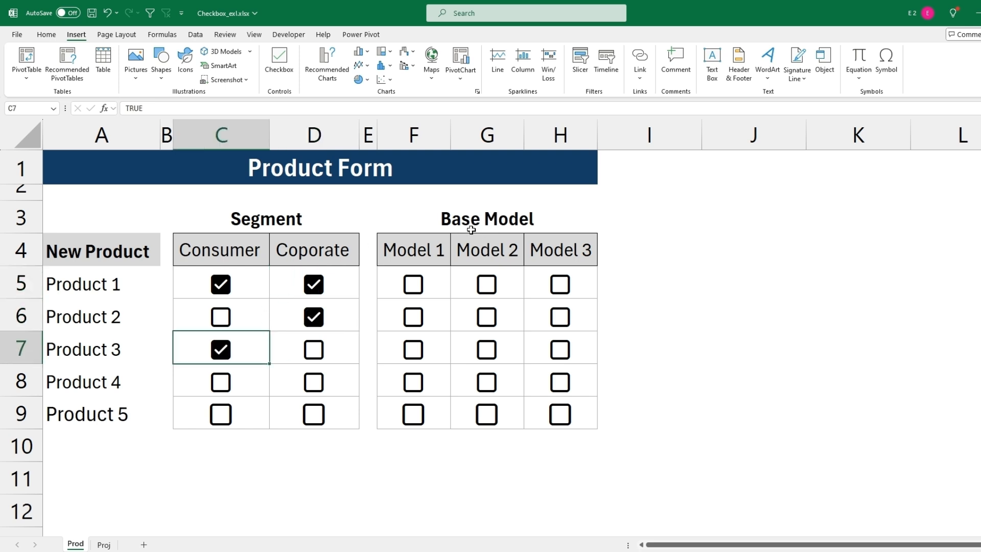
Step: Tick Model 1 and Model 2 for Product 1 and untick both again
click(414, 284)
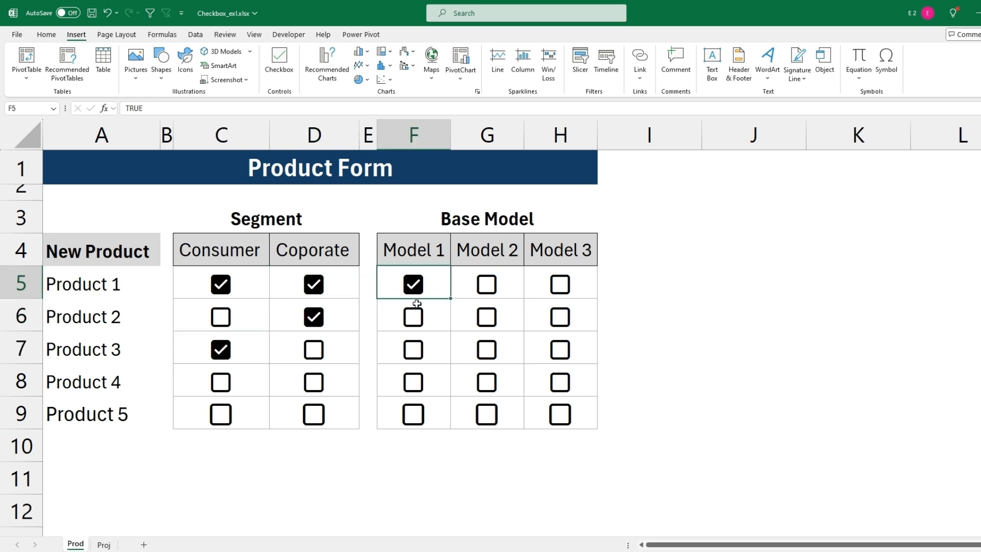
click(486, 285)
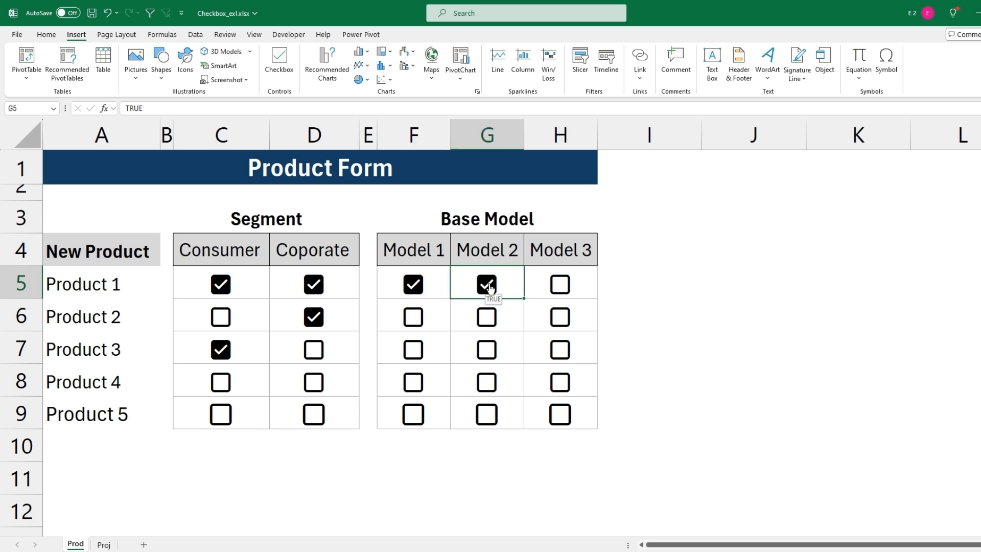
click(486, 284)
click(413, 284)
Step: Start a data validation rule for Product 1's Base Model cells F5:H5 that allows Custom criteria
drag(436, 285, 534, 286)
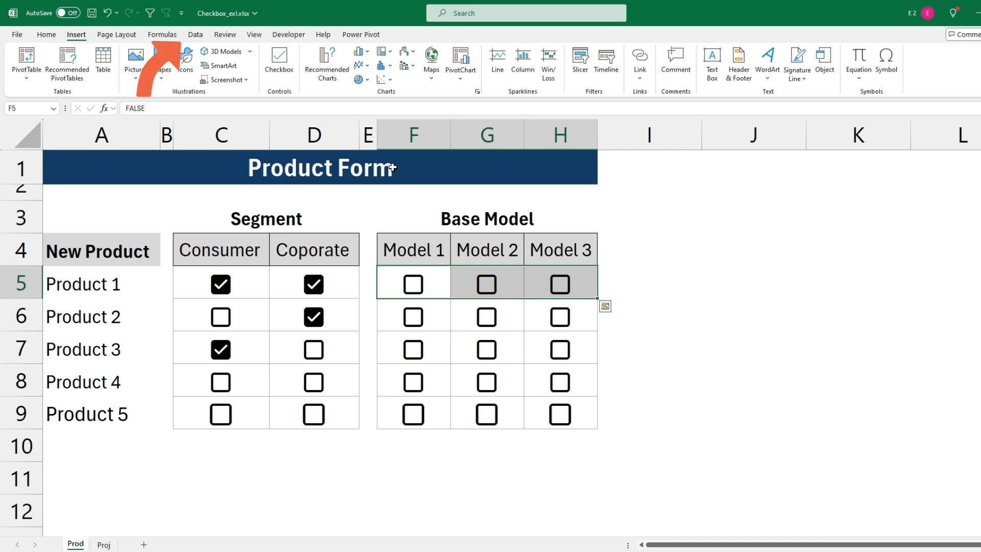
click(195, 34)
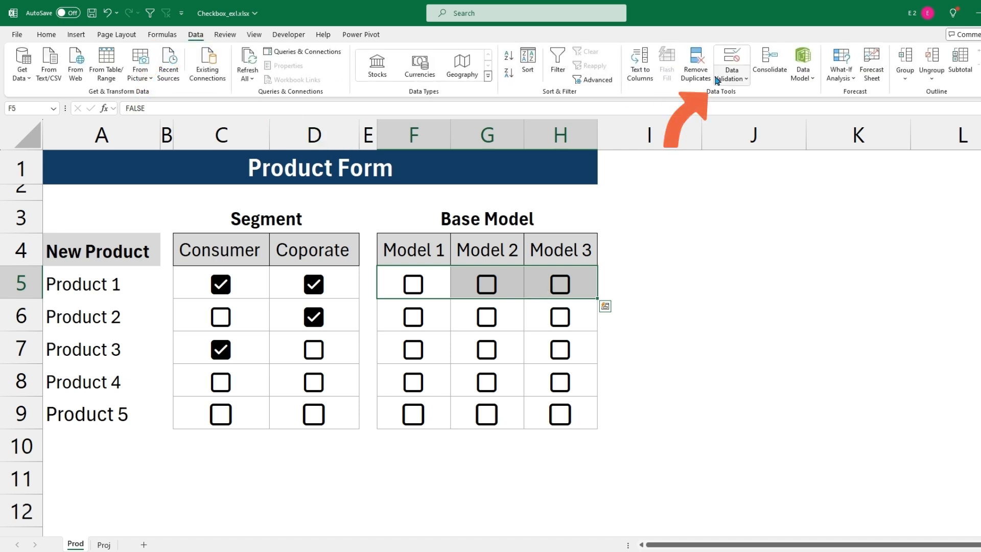
click(731, 77)
click(725, 95)
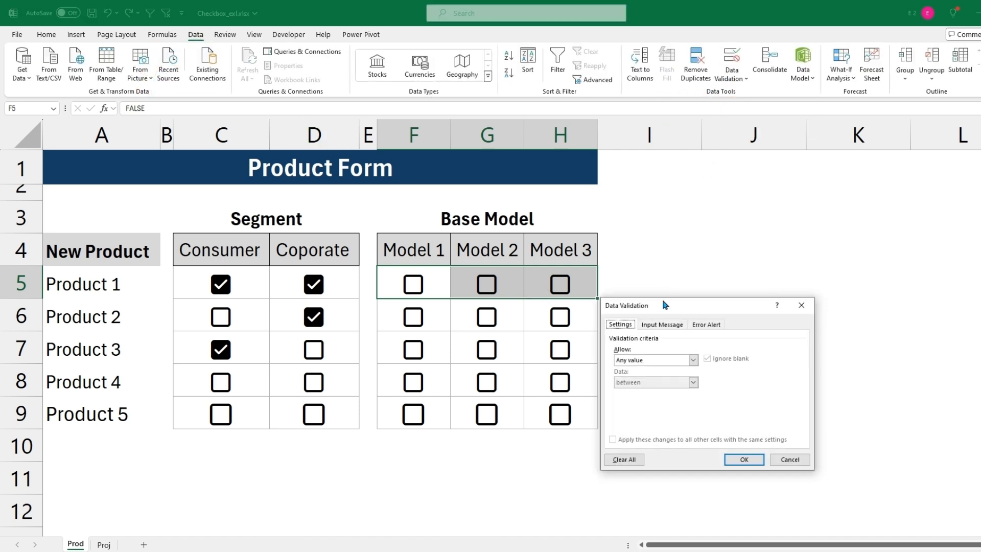
click(693, 360)
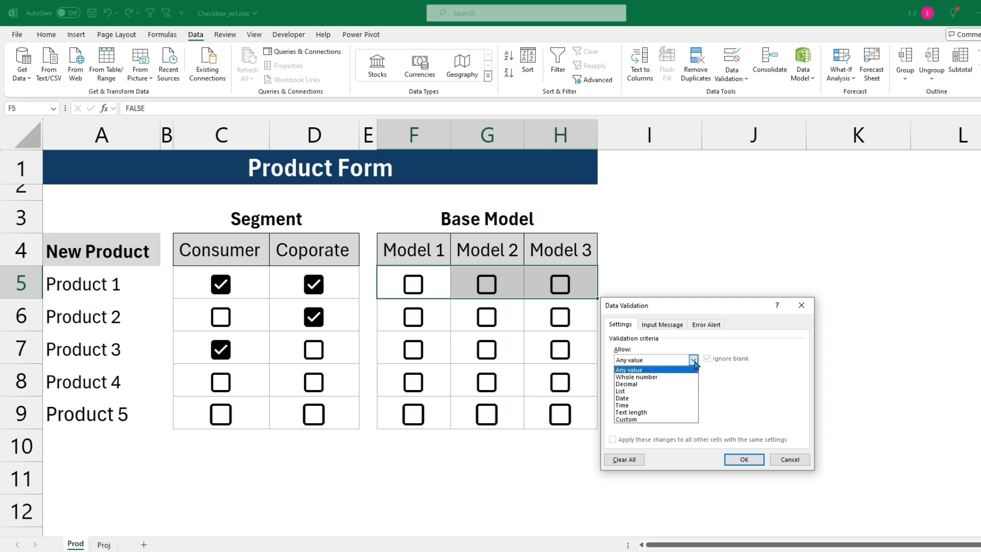
click(638, 419)
Step: Set the validation formula to =COUNTIF($F5:$H5,TRUE)<=1 and apply the rule
click(651, 406)
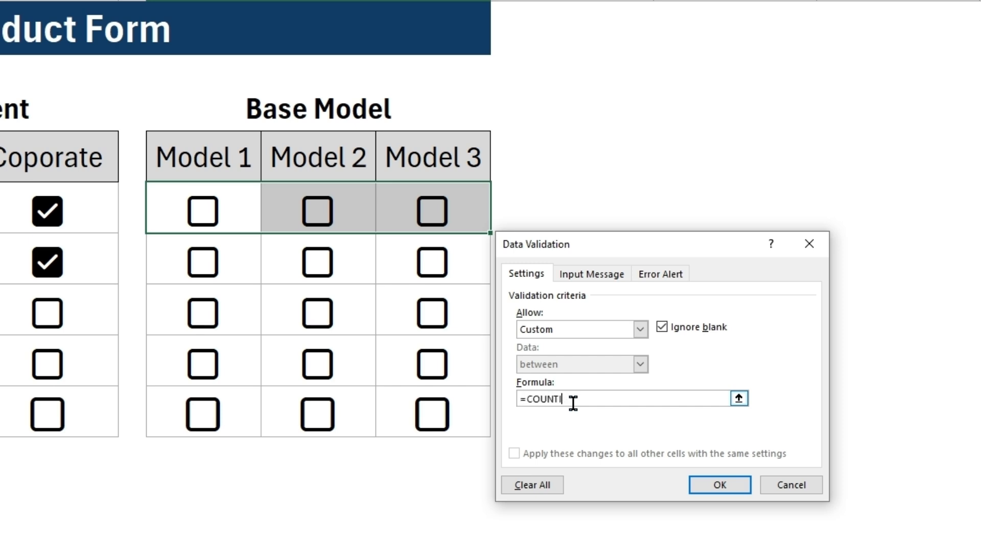
text(=COUNTIF()
drag(237, 213, 396, 220)
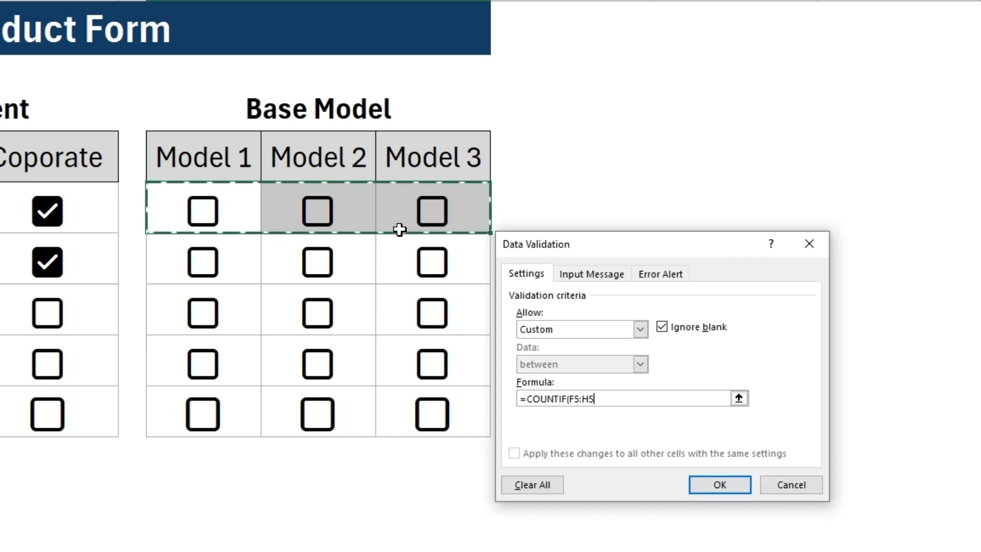
click(569, 399)
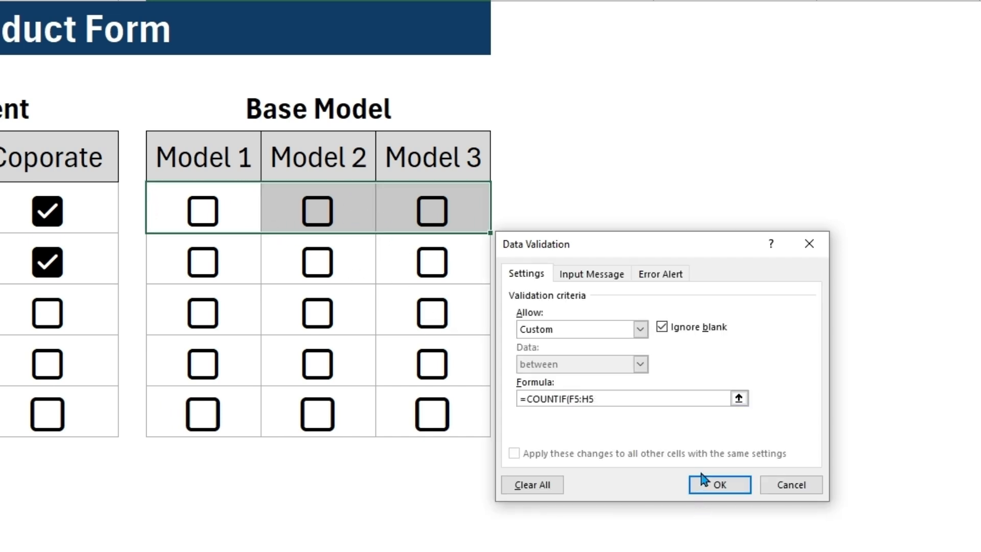
text($)
click(585, 398)
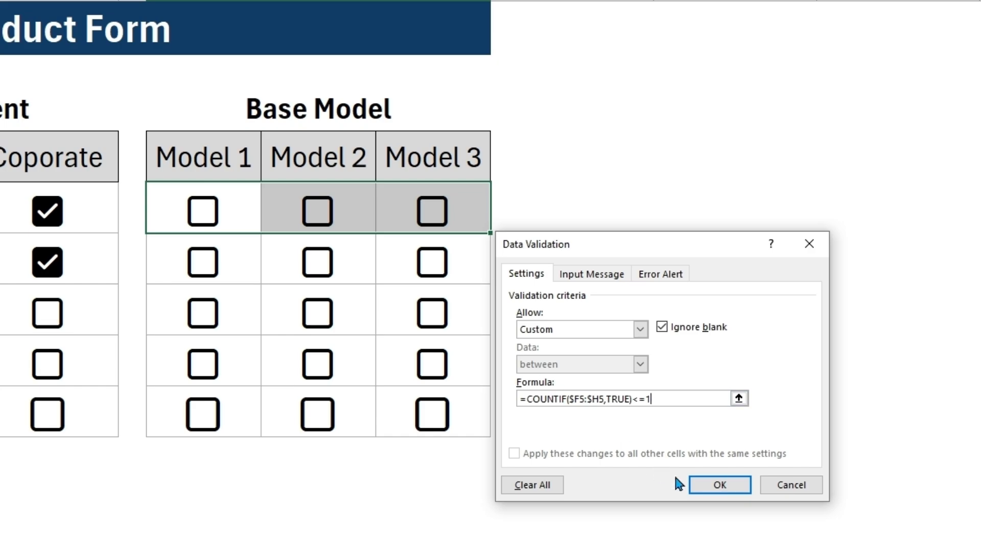
click(695, 483)
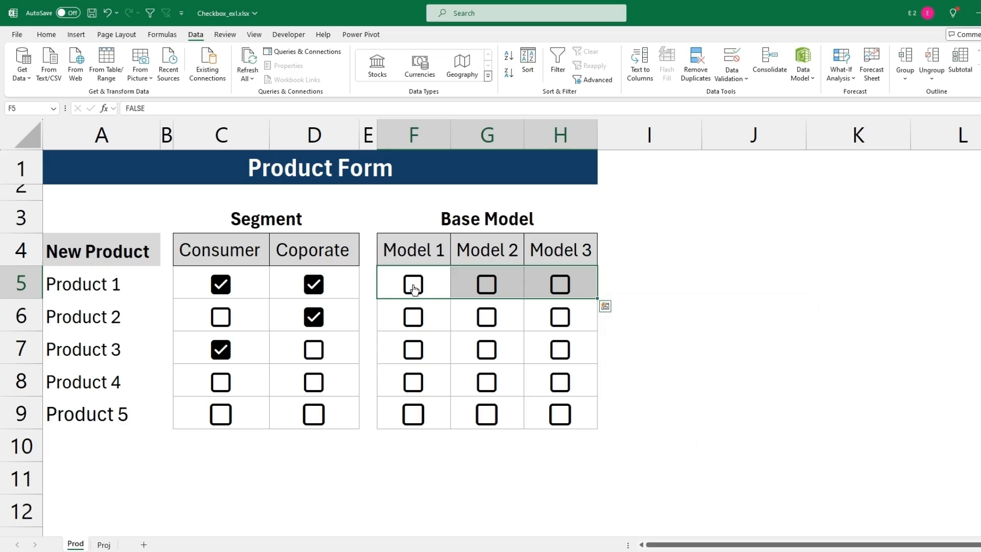
Step: Tick Model 1 for Product 1 and test the rule by trying to tick Model 3 and Model 2 as well
click(413, 285)
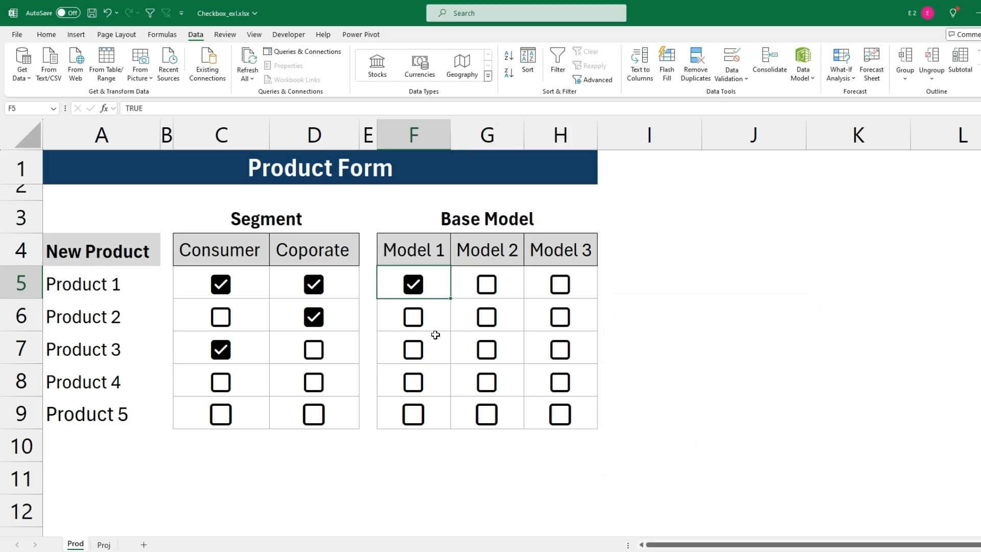
click(560, 294)
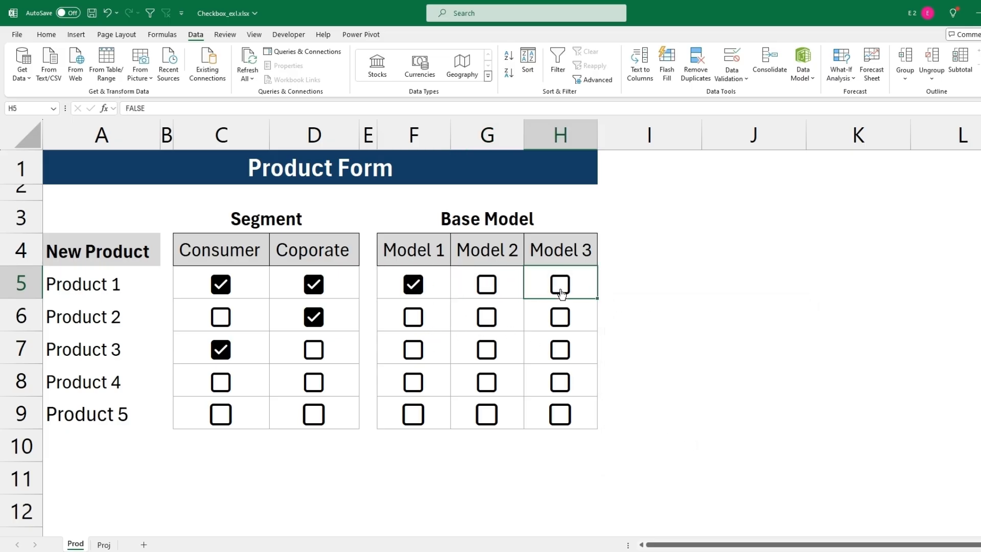
click(486, 295)
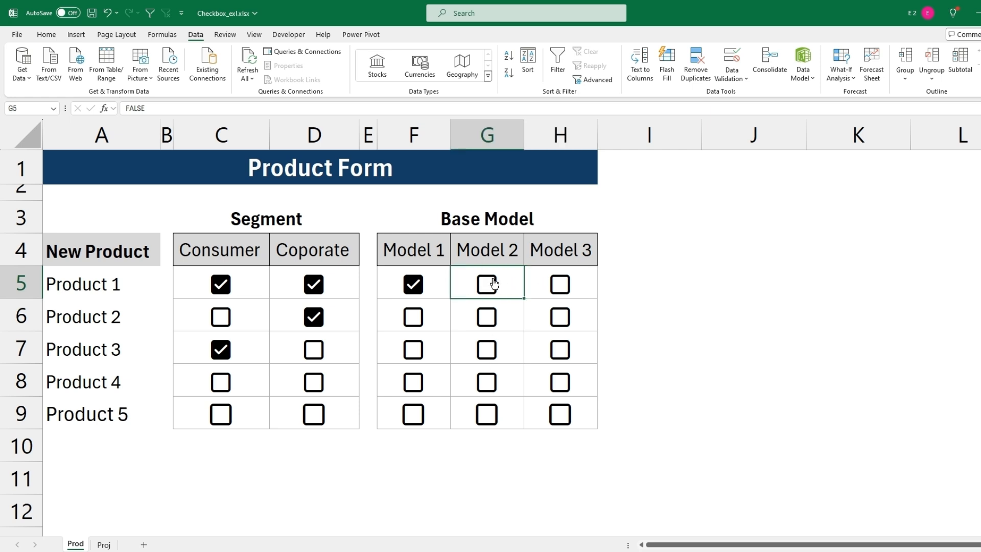
Step: Tick Model 2 and Model 3 together for Product 2 as a test and untick Model 3 again
click(487, 318)
click(559, 326)
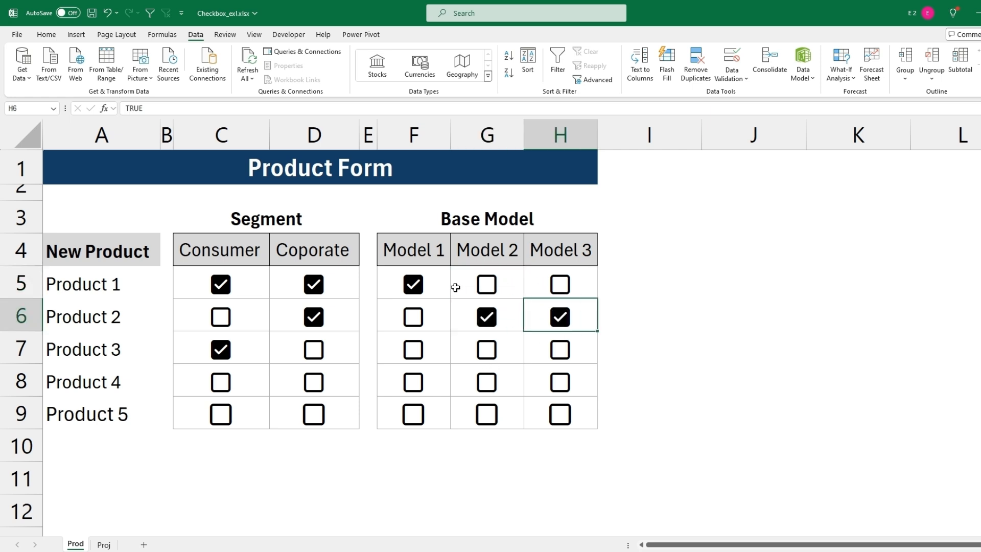
click(560, 319)
Step: Copy Product 1's Base Model cells F5:H5 down through row 9 and switch Product 2's choice to Model 2
drag(442, 284, 596, 429)
click(424, 319)
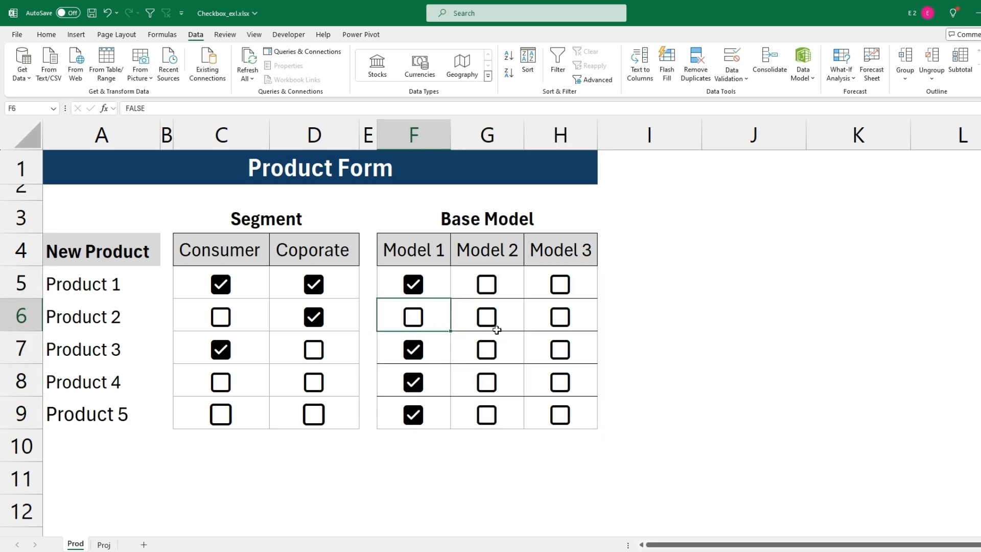
click(486, 316)
Step: Test the copied validation rule on Product 2 by trying to tick Model 3 and Model 1 as well
click(560, 319)
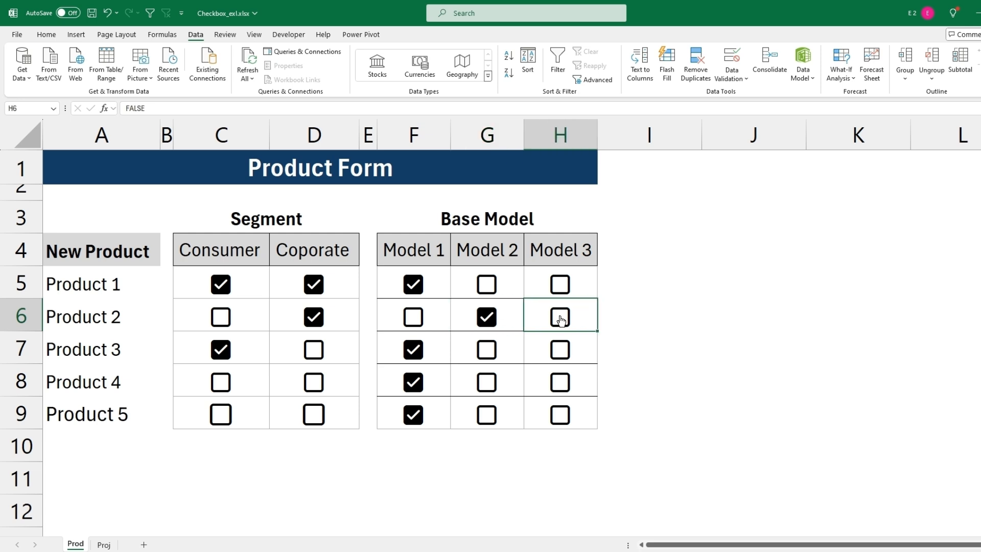
click(417, 318)
click(562, 324)
Step: Switch Product 3's base model to Model 3 and test the rule by trying to tick Model 2 and Model 1
click(413, 349)
click(562, 349)
click(485, 350)
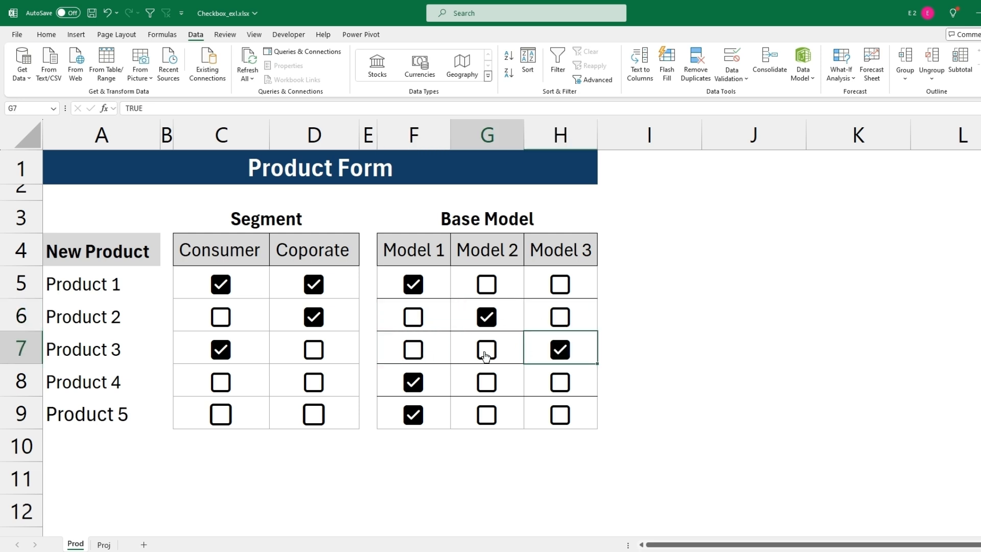
click(416, 349)
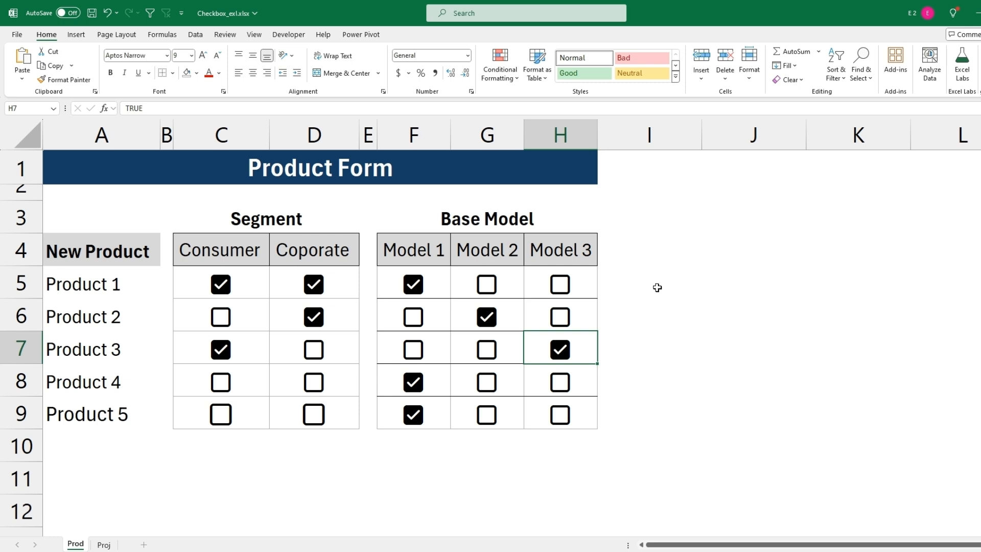
Step: Start an IF formula in cell J5 with the logical test F5=TRUE
click(676, 284)
click(718, 290)
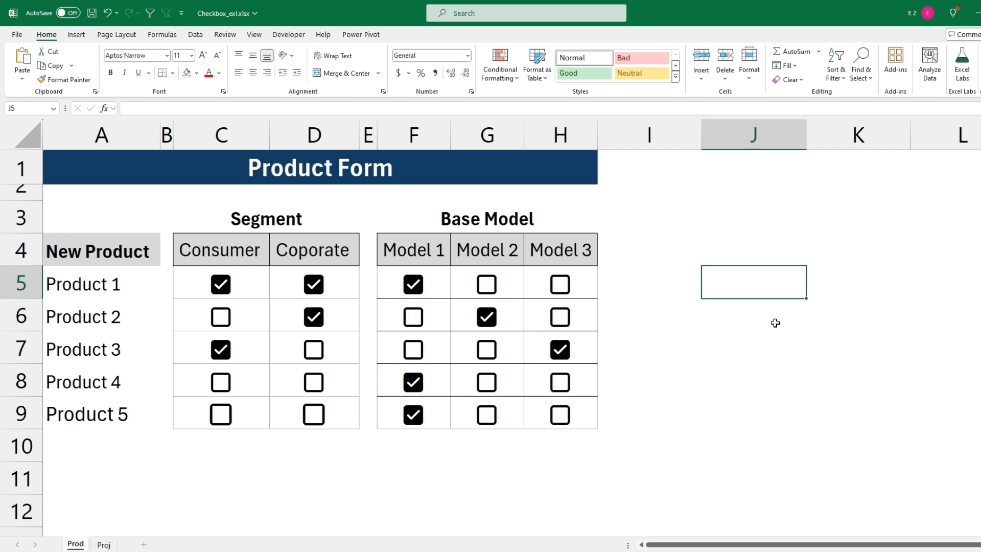
text(=if)
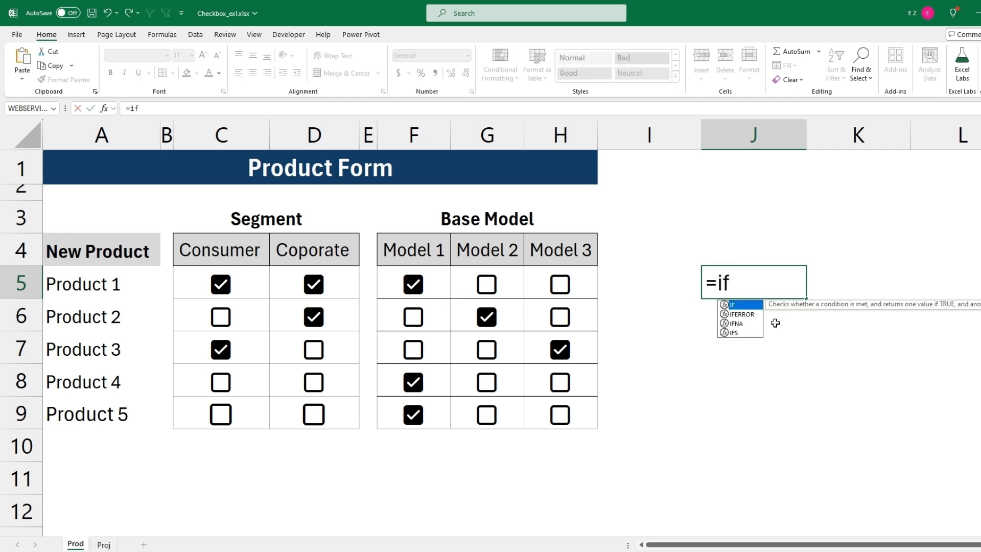
double_click(745, 305)
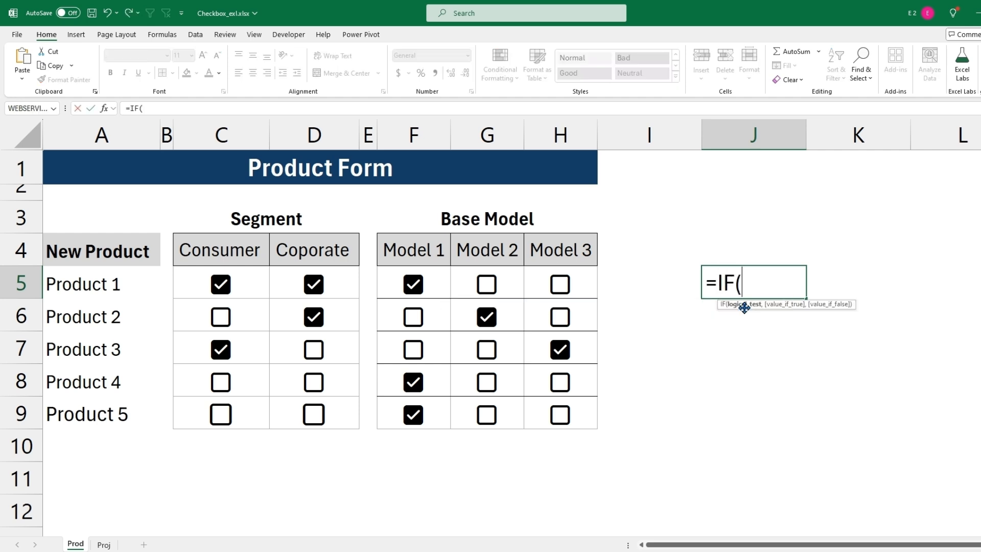
click(434, 279)
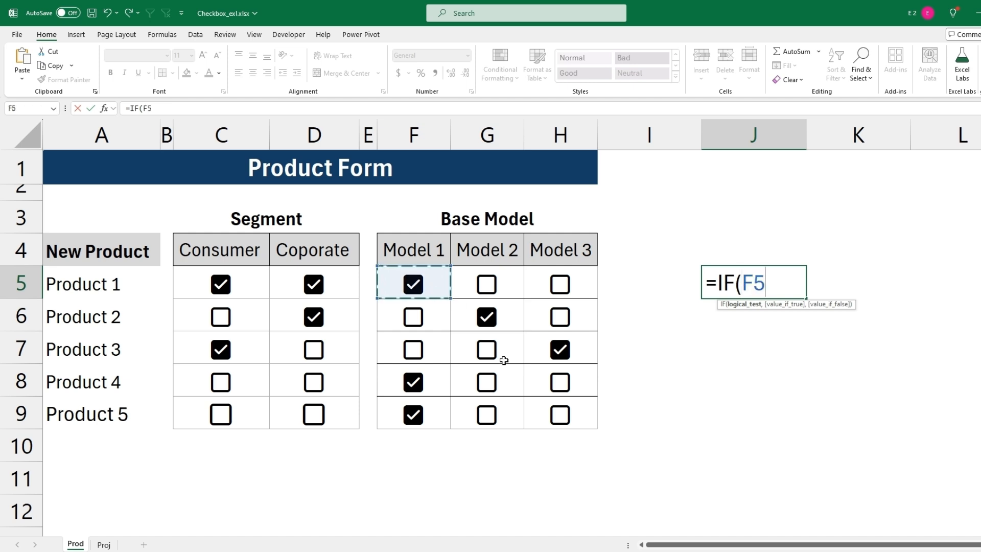
text(=TRUE)
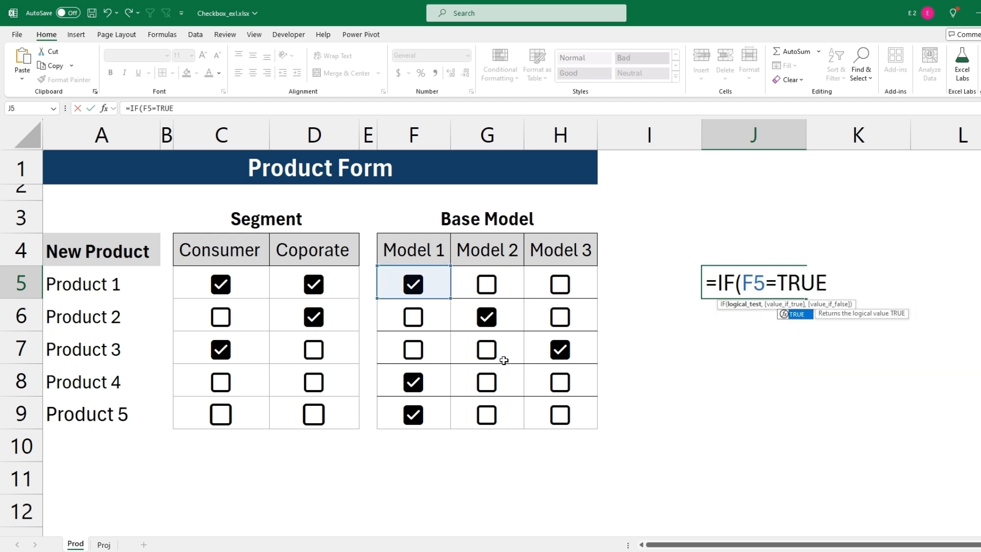
text(,)
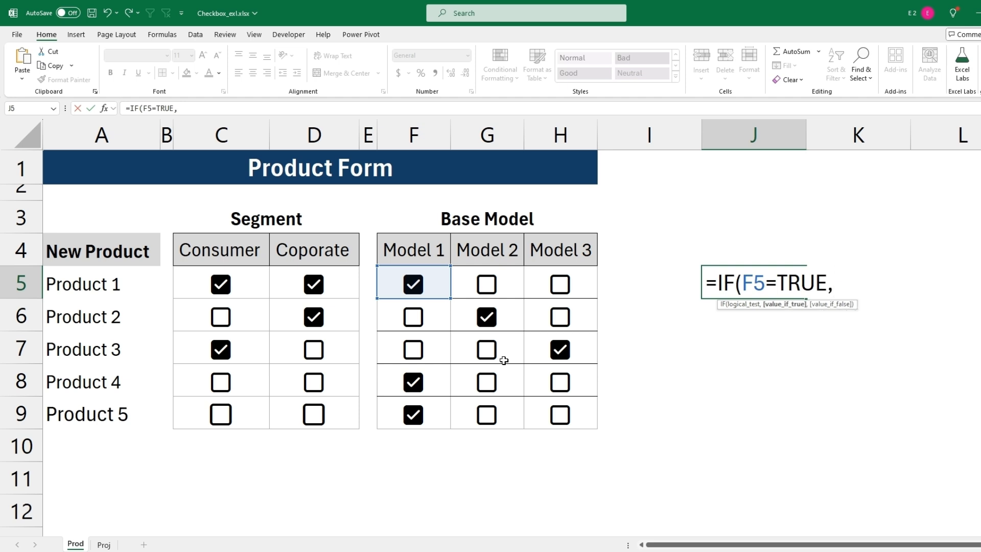
Step: Enter "Price based of Model 1" as the value if true in J5's IF formula
text(Price b)
text(as)
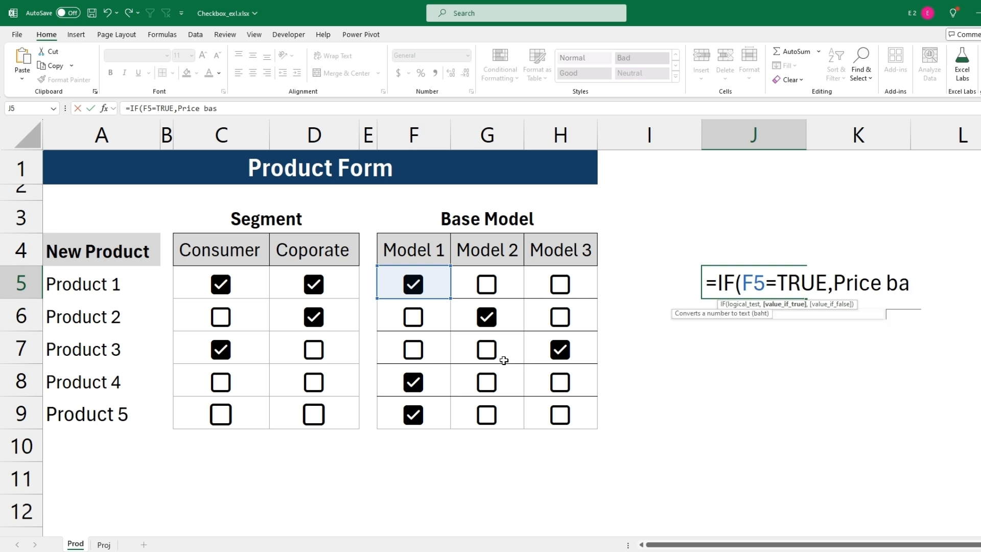
text(ed of Model 1)
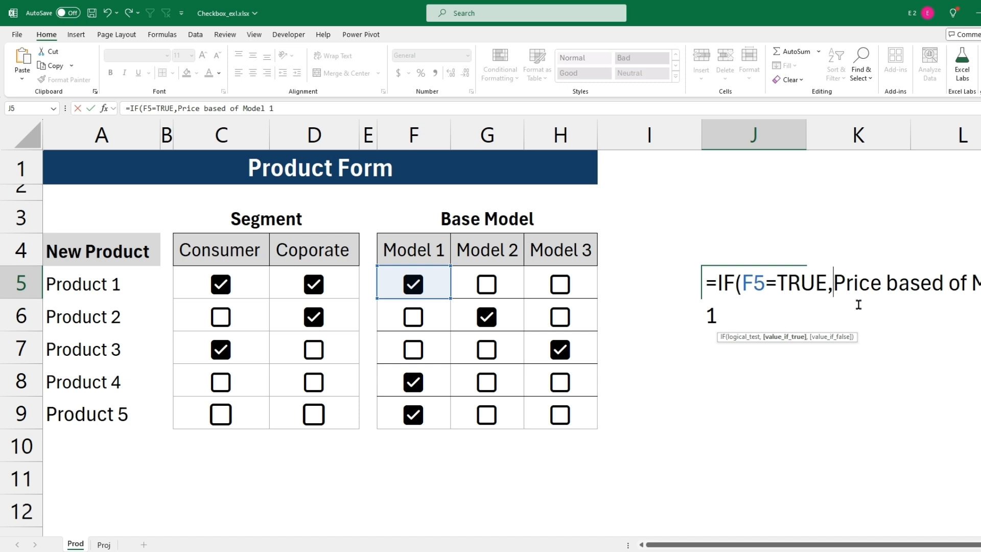
text(")
click(830, 322)
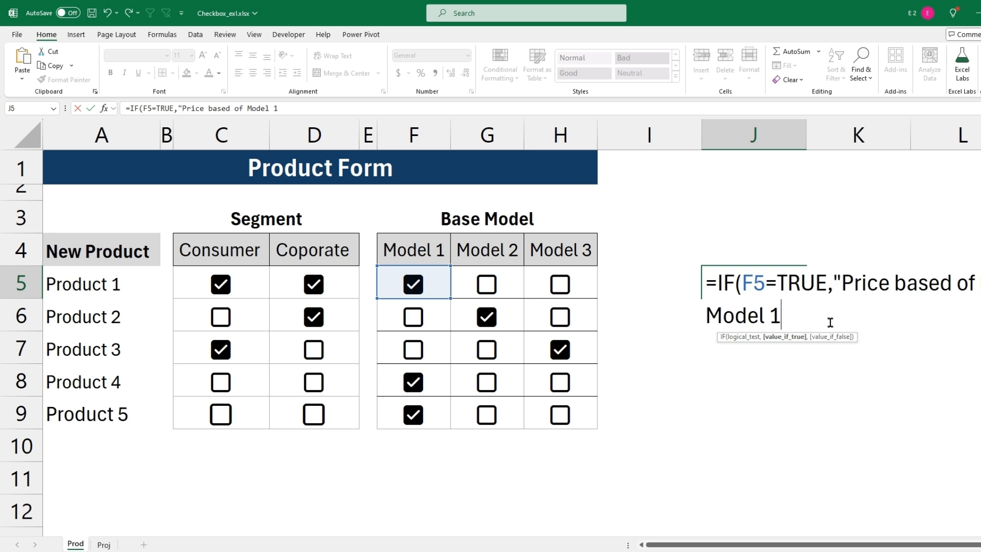
Step: Complete J5's IF formula with "Not model 1" as the value if false and fill it down to J9
text(,)
text(NO)
key(BackSpace)
key(BackSpace)
text("N)
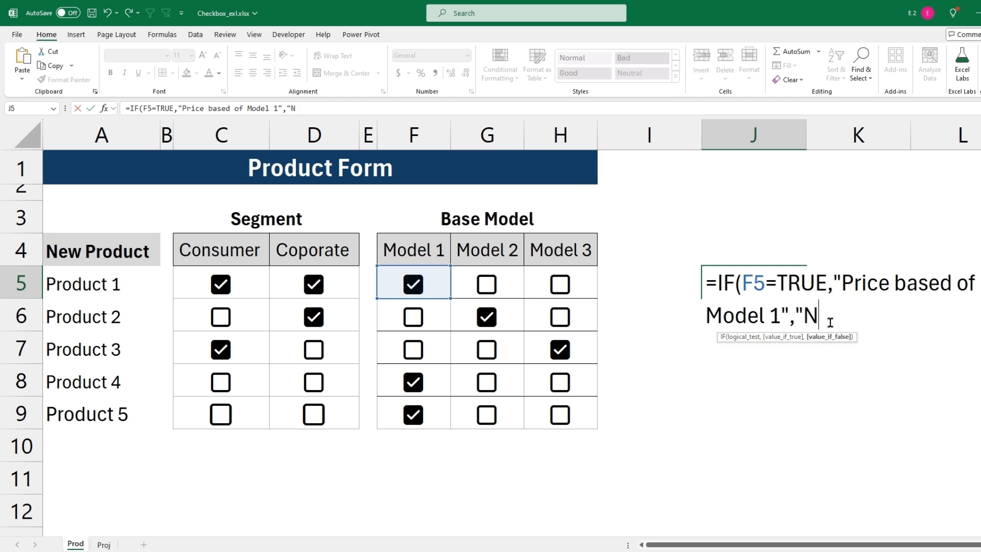
text(ot model 1")
key(Return)
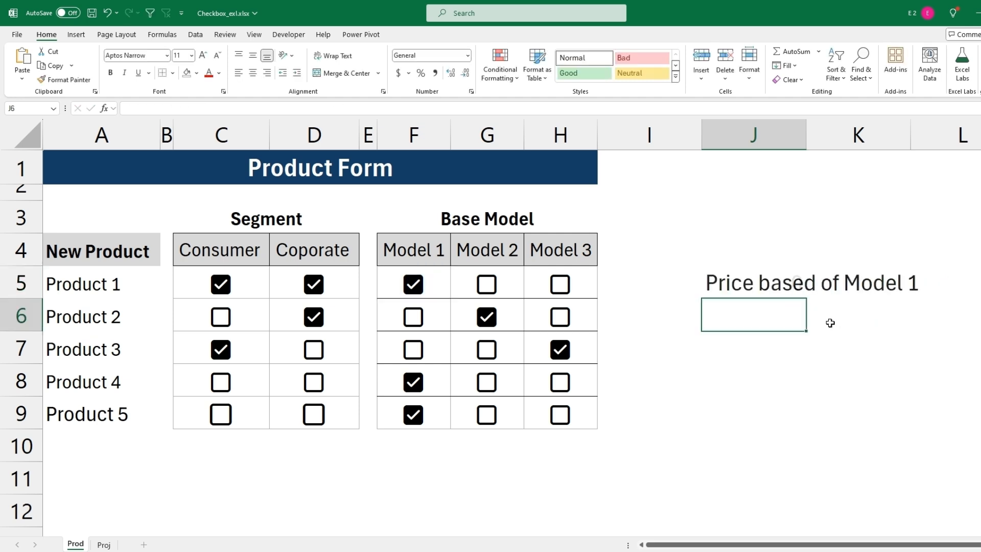
click(776, 279)
drag(808, 298, 806, 429)
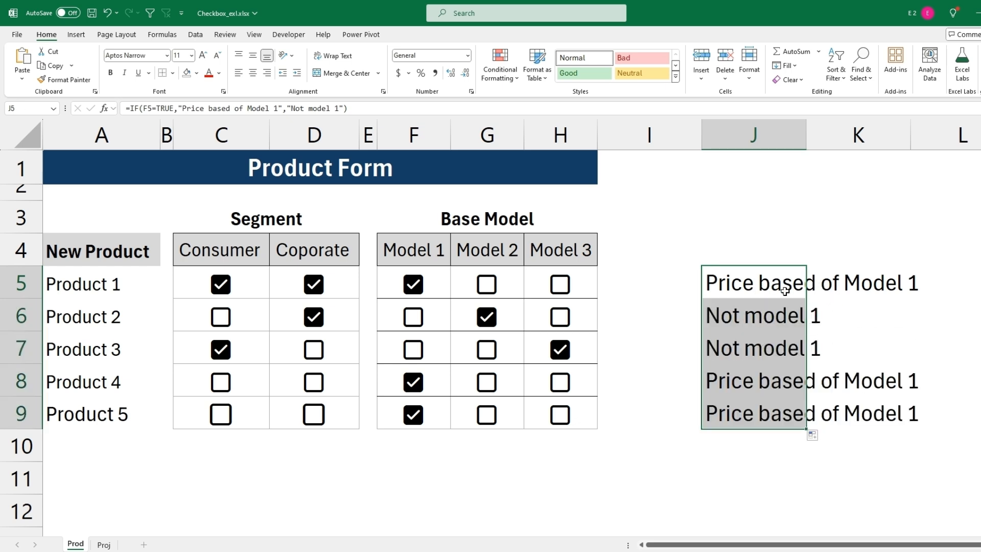
Step: Replace the value if true in J5's formula with "$100" and fill the formula down to J9 again
click(278, 108)
drag(278, 107, 182, 108)
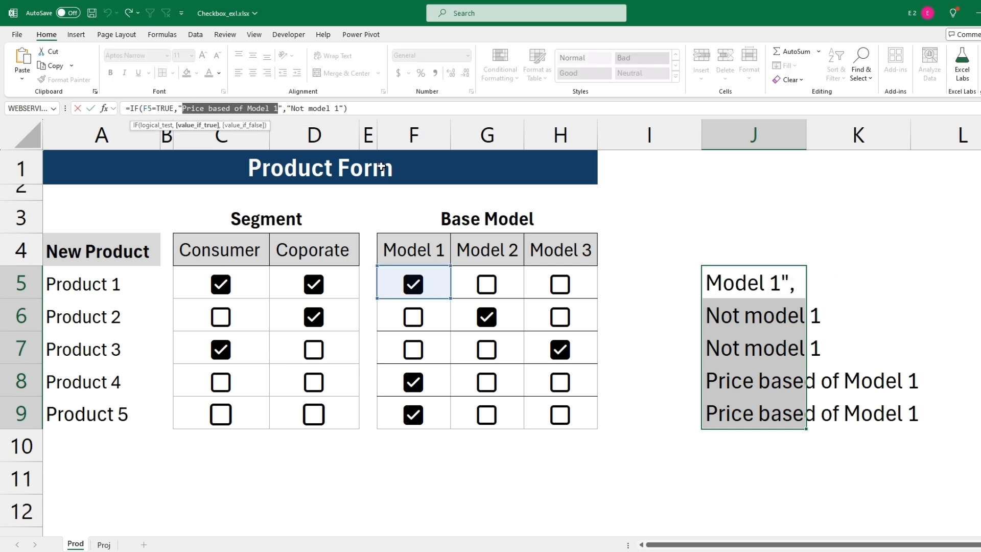
text($100)
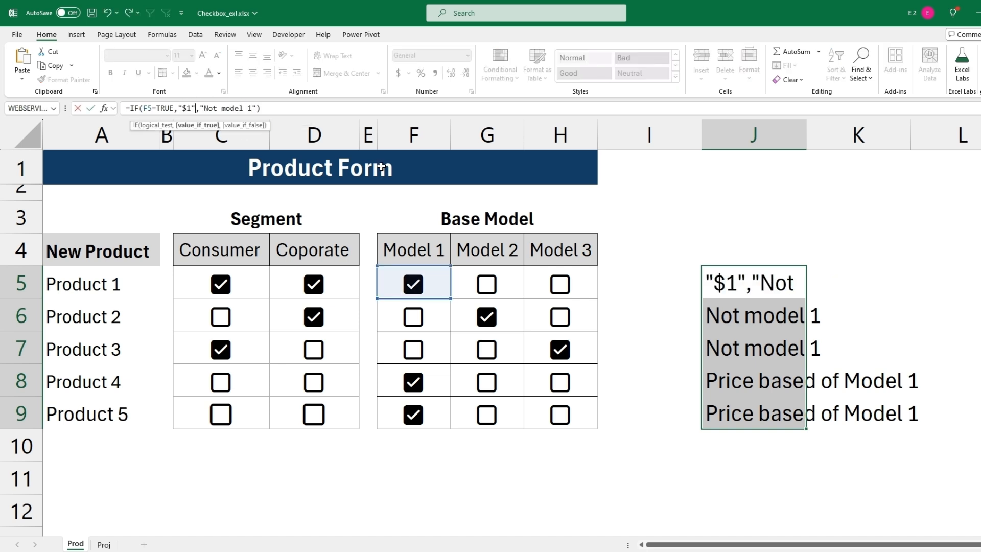
key(Return)
click(799, 295)
drag(805, 297, 805, 428)
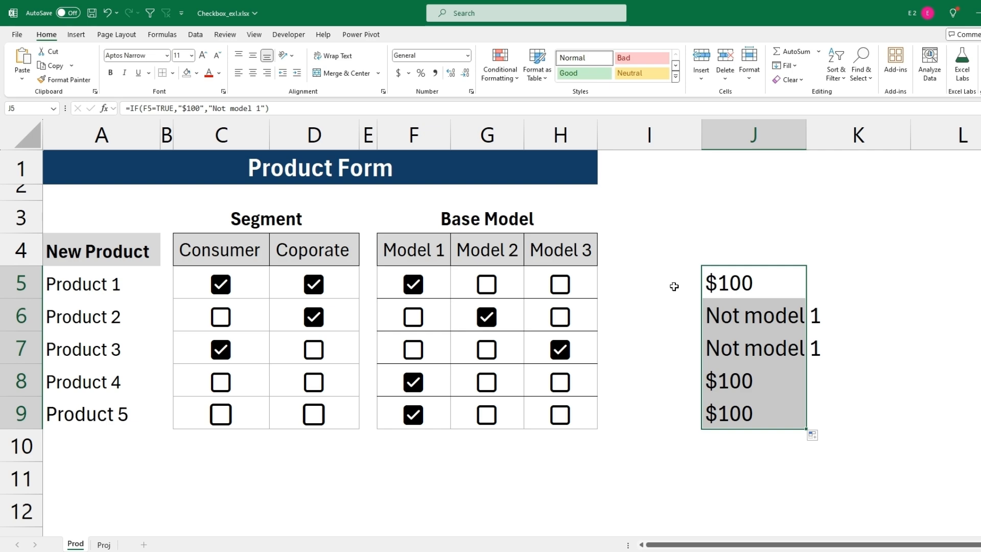
Step: On the Proj sheet, enter =COUNTIF(C4:L4,TRUE) in cell M4 to count Proj 1's ticked tasks
key(ctrl+Page_Down)
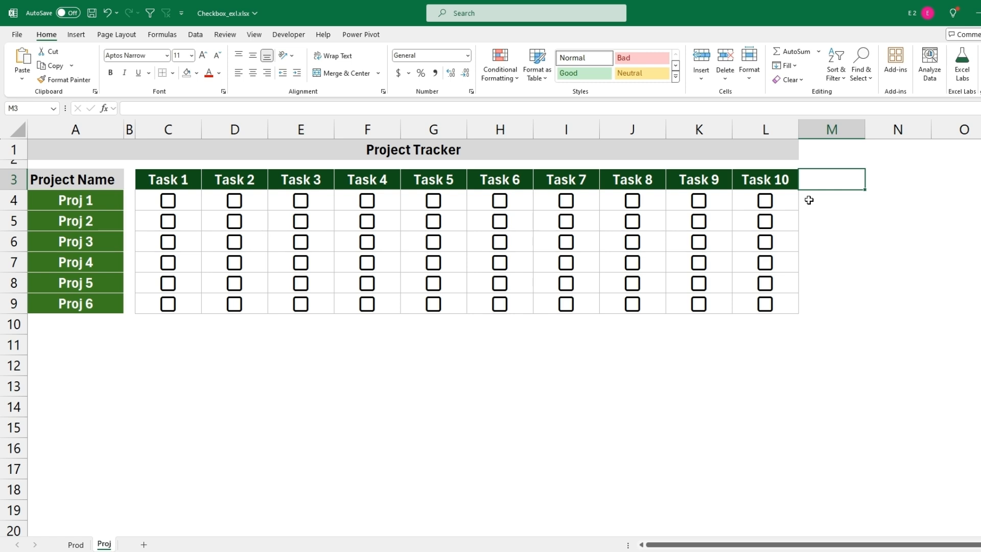
click(885, 203)
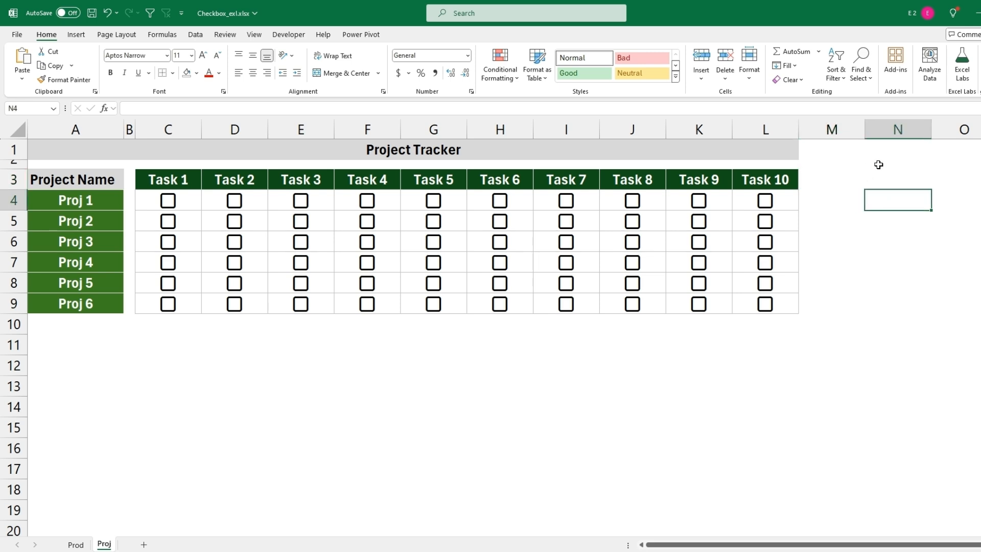
key(Left)
text(=)
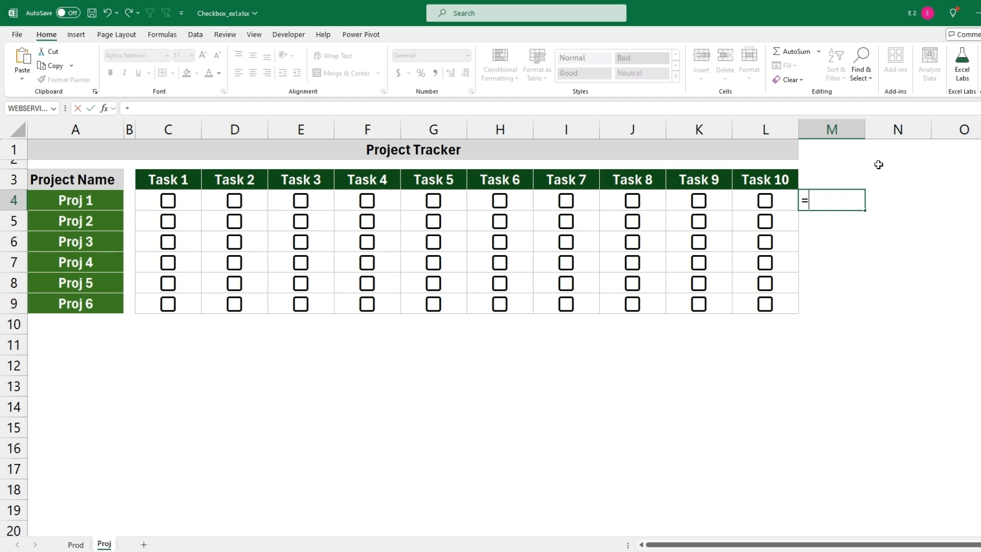
text(countif)
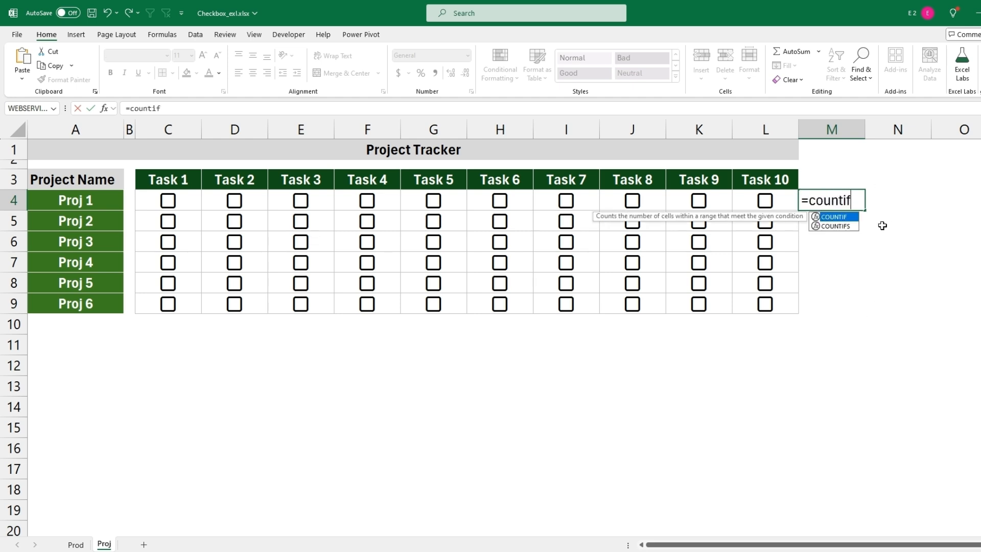
double_click(844, 219)
drag(783, 200, 186, 192)
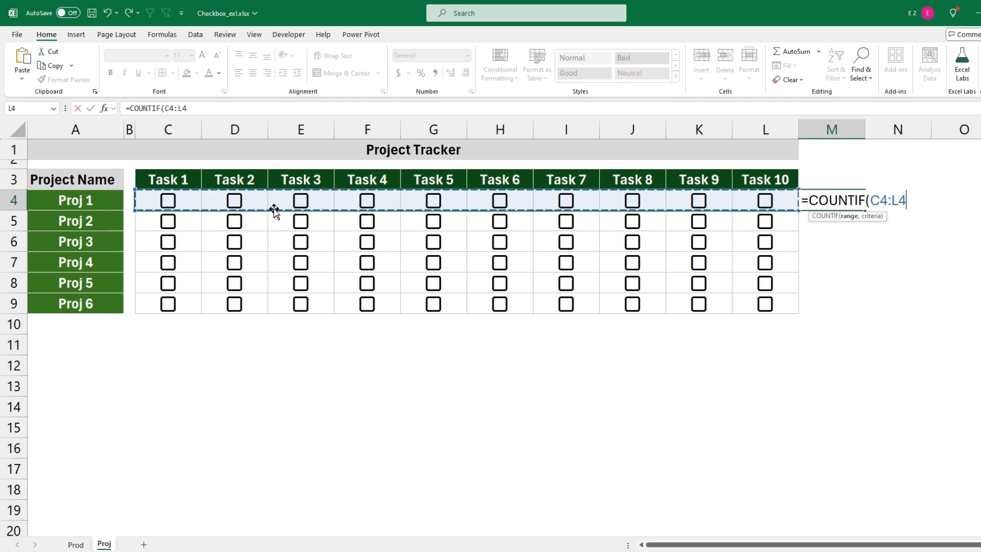
text(,TRUE)
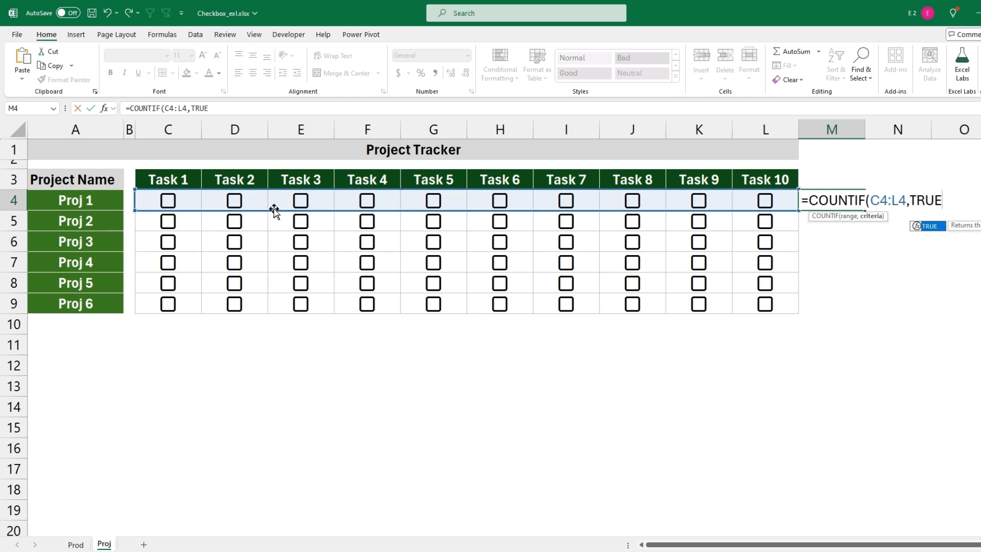
text())
key(Return)
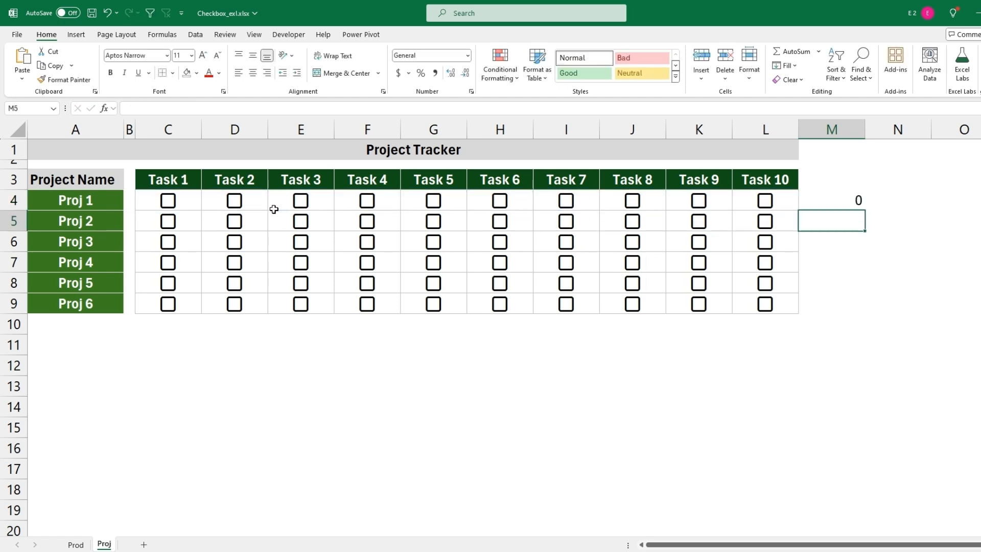
Step: Test Proj 1's count by ticking Task 9 and Task 10, unticking both, and ticking Task 8
click(818, 203)
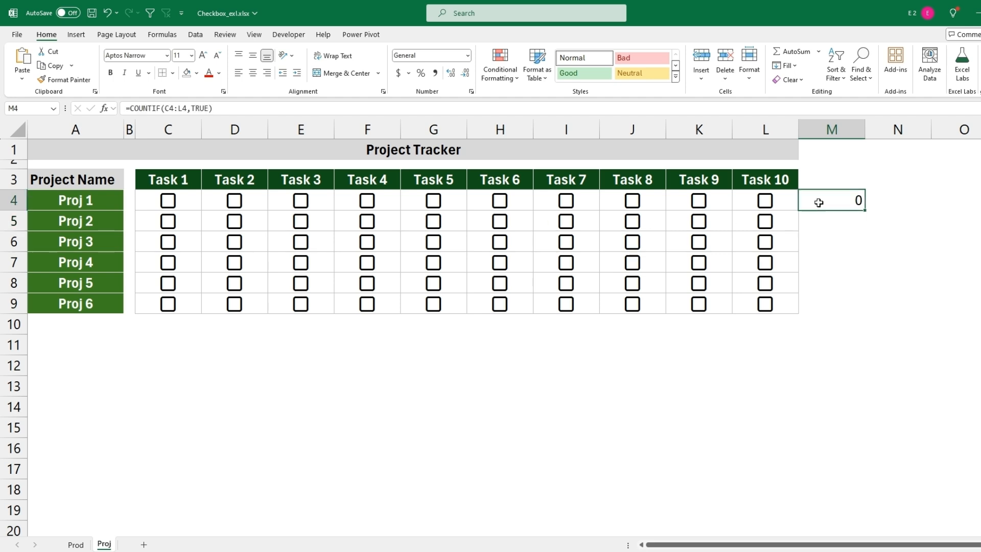
click(698, 201)
click(763, 201)
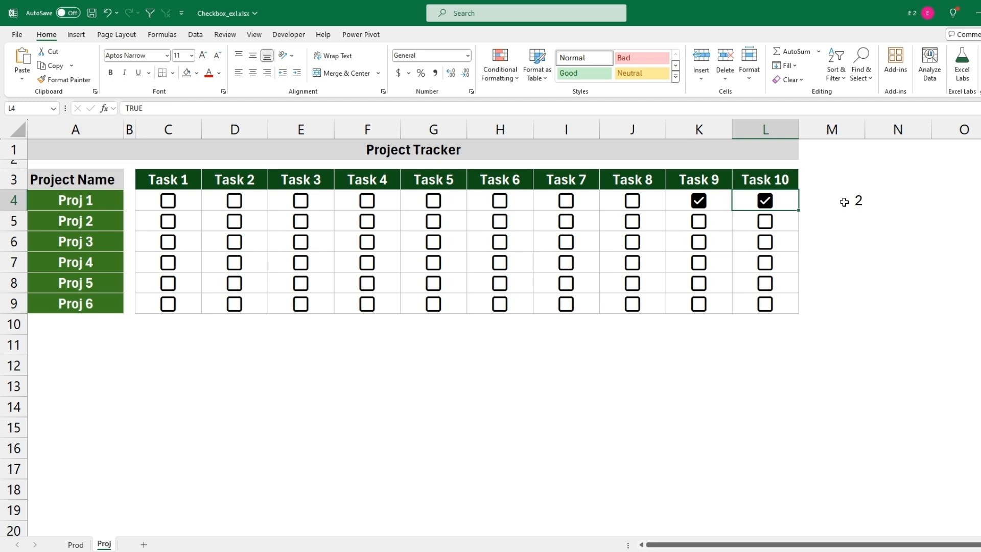
click(765, 202)
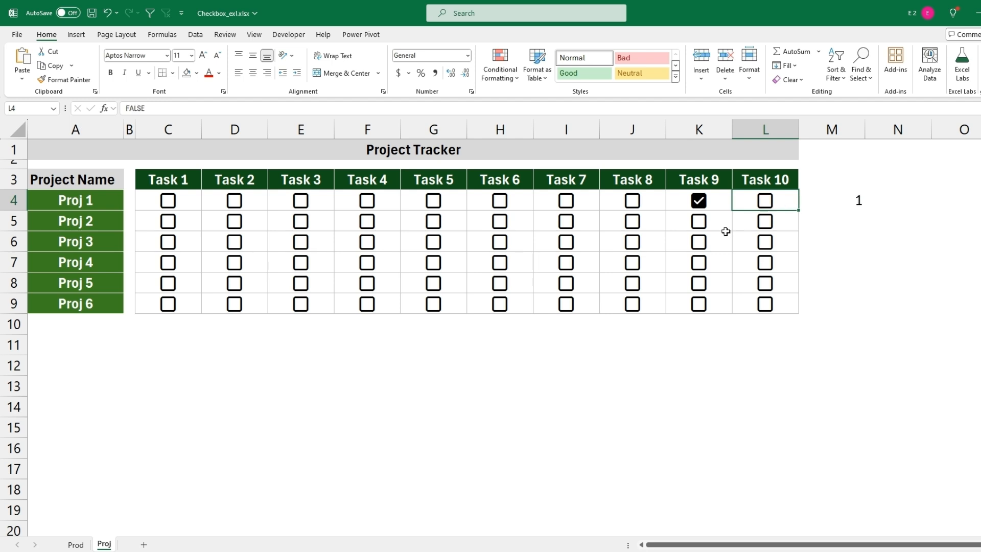
click(699, 203)
click(634, 202)
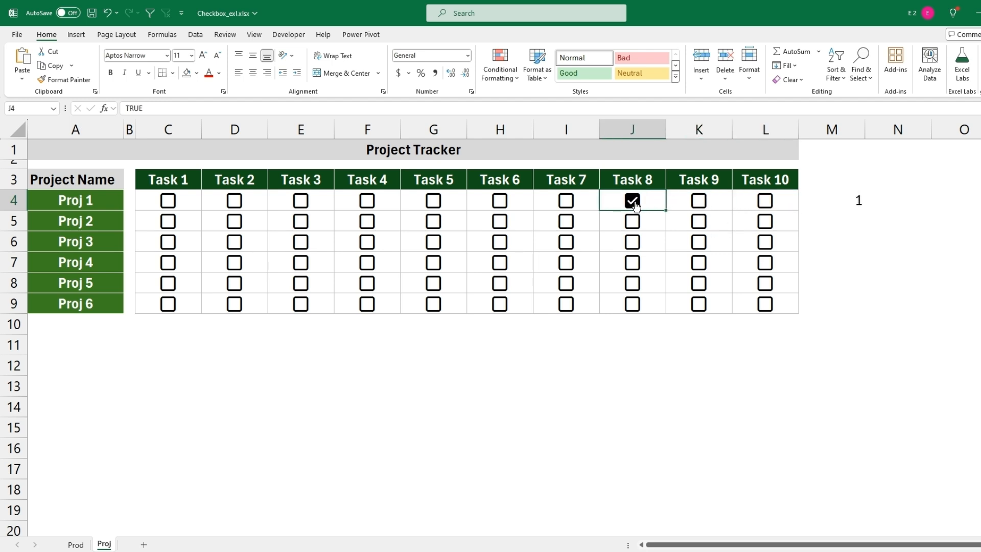
Step: Fill the M4 count formula down to M9 and test it by ticking and unticking Task 10 for Proj 6
click(849, 202)
drag(865, 212, 865, 311)
click(767, 306)
click(766, 305)
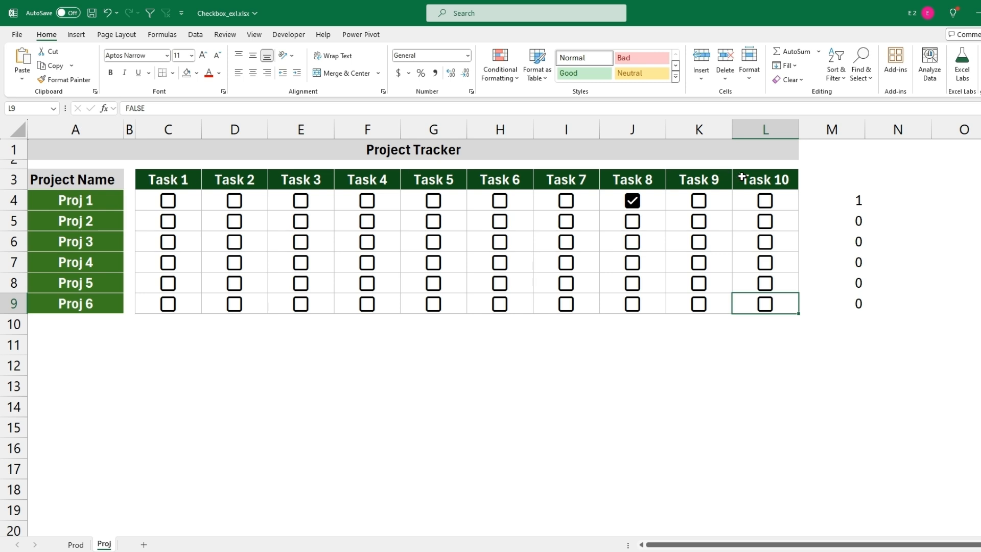
Step: Change M4's formula to =COUNTIF(C4:L4,TRUE)/10 to get the completed share of Proj 1's tasks
click(848, 198)
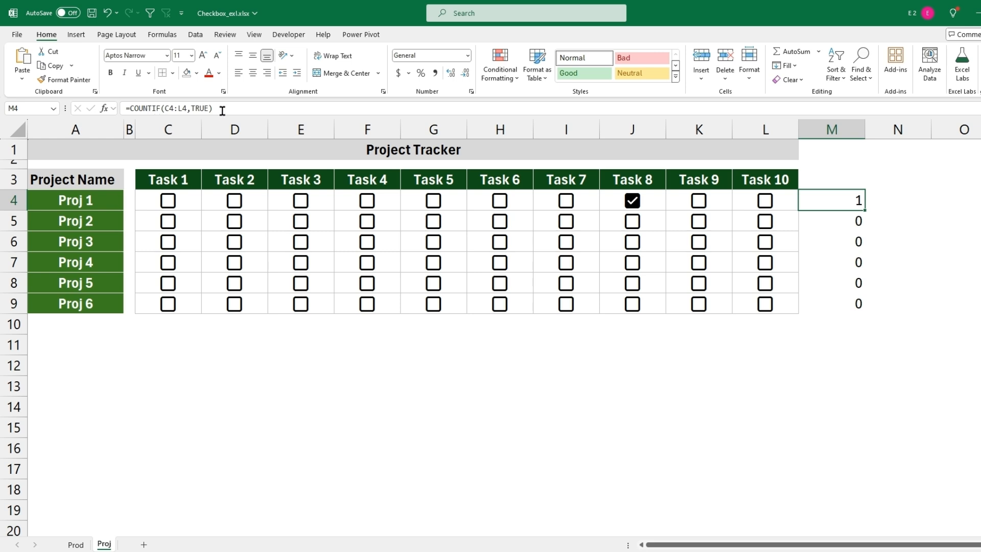
click(220, 108)
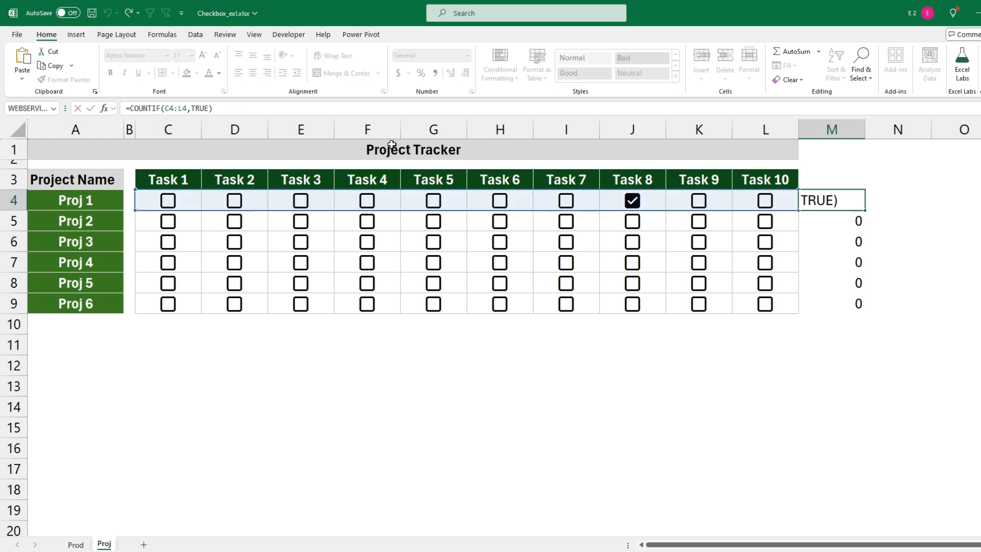
text(/10)
key(Return)
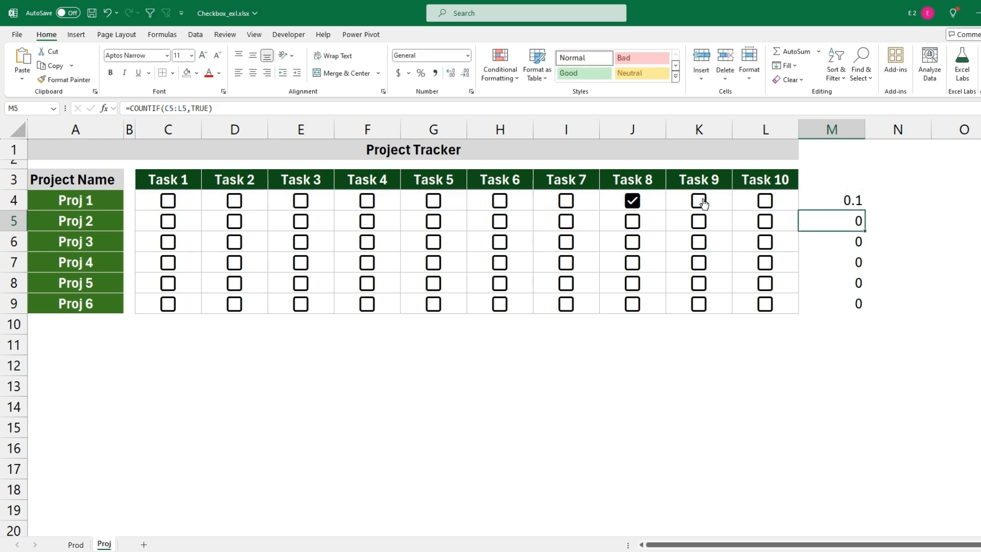
Step: Fill the M4 completion formula down to M9 and format M4:M9 as Percentage
click(840, 201)
drag(830, 202, 827, 299)
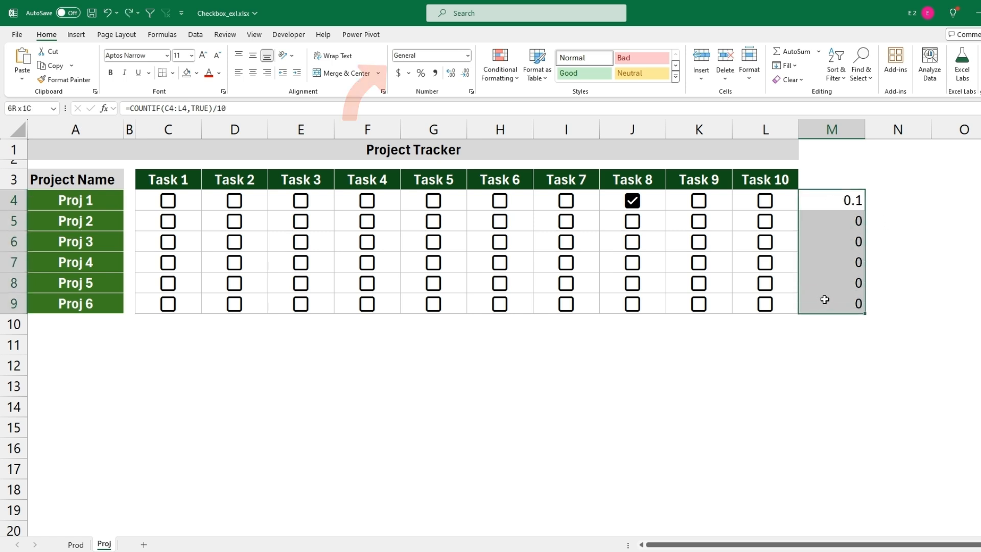
click(467, 55)
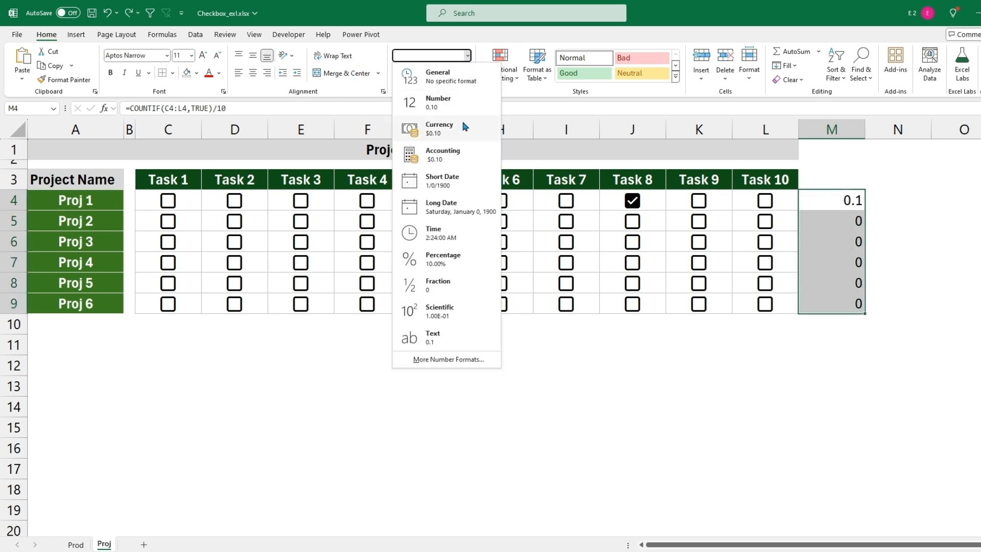
click(442, 259)
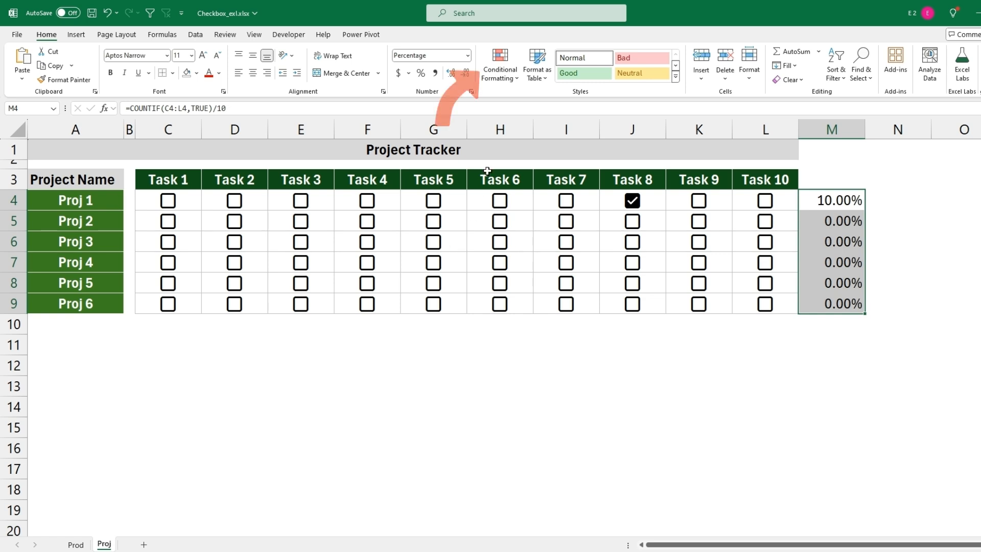
Step: Create a new conditional formatting rule for M4:M9 that uses the Data Bar format style
click(500, 76)
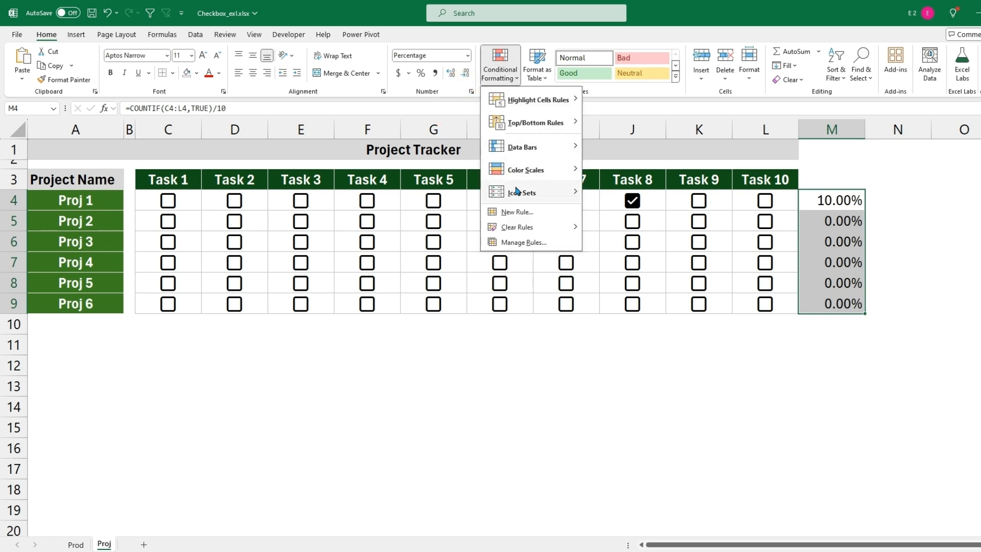
click(517, 212)
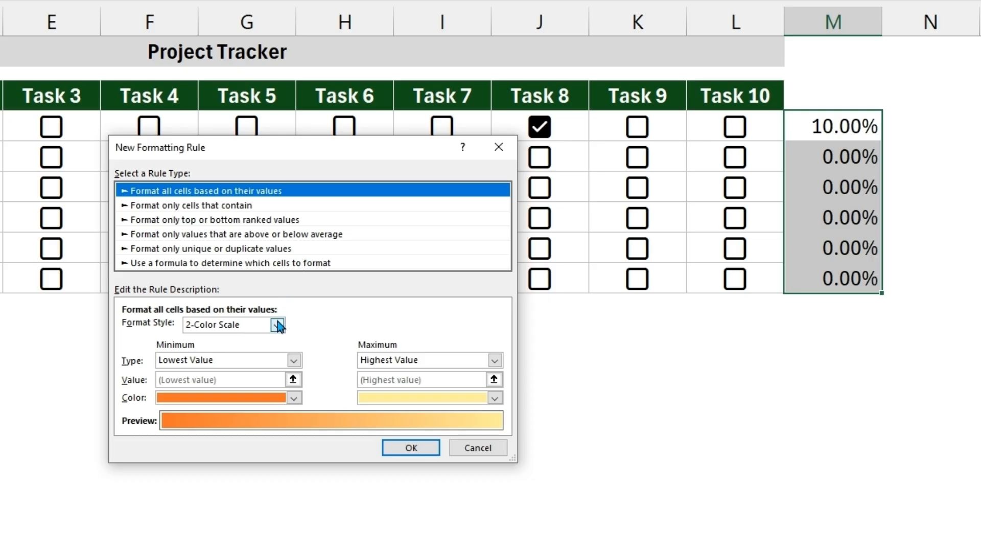
click(454, 335)
click(421, 359)
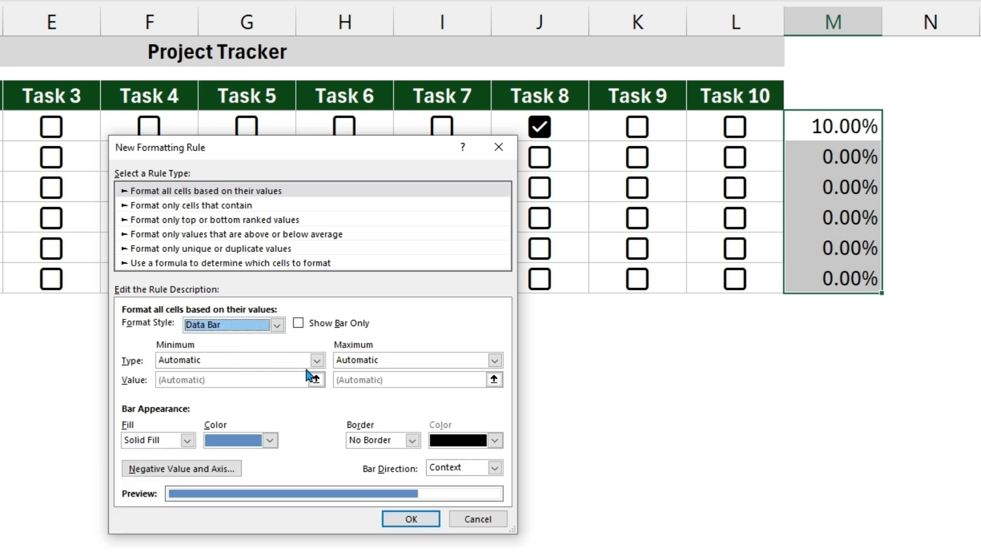
Step: Set the data bar's minimum to type Number with value 0 and its maximum to type Number with value 1
click(316, 359)
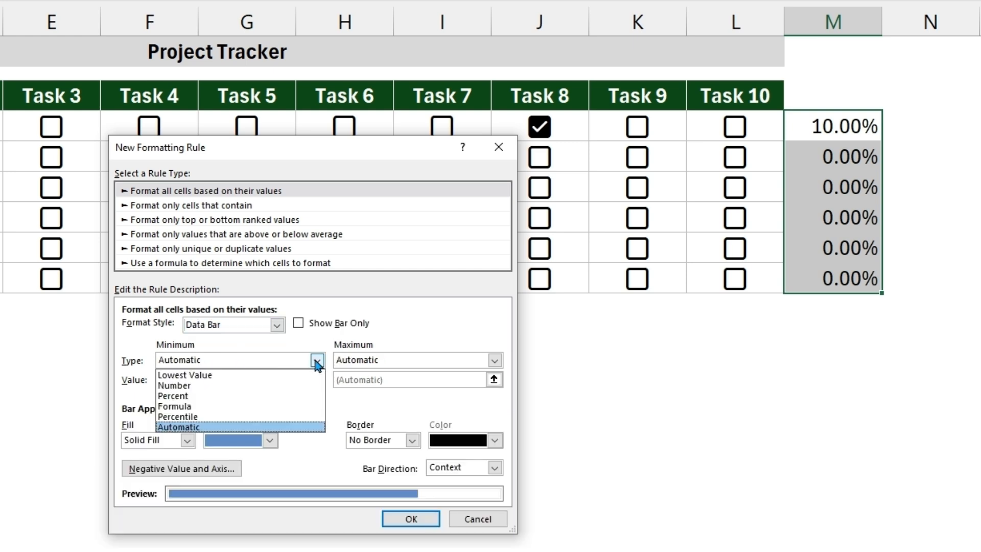
click(211, 385)
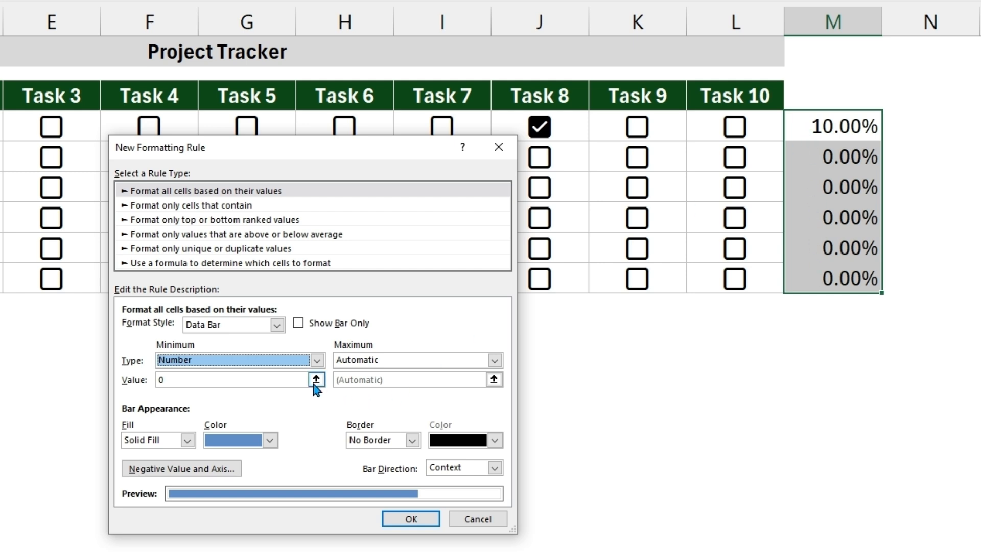
click(418, 359)
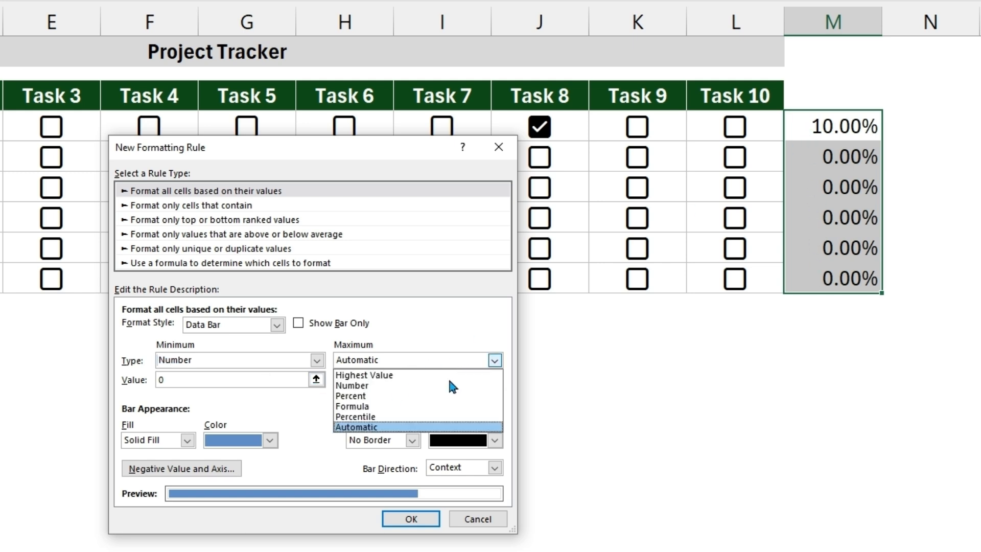
click(363, 385)
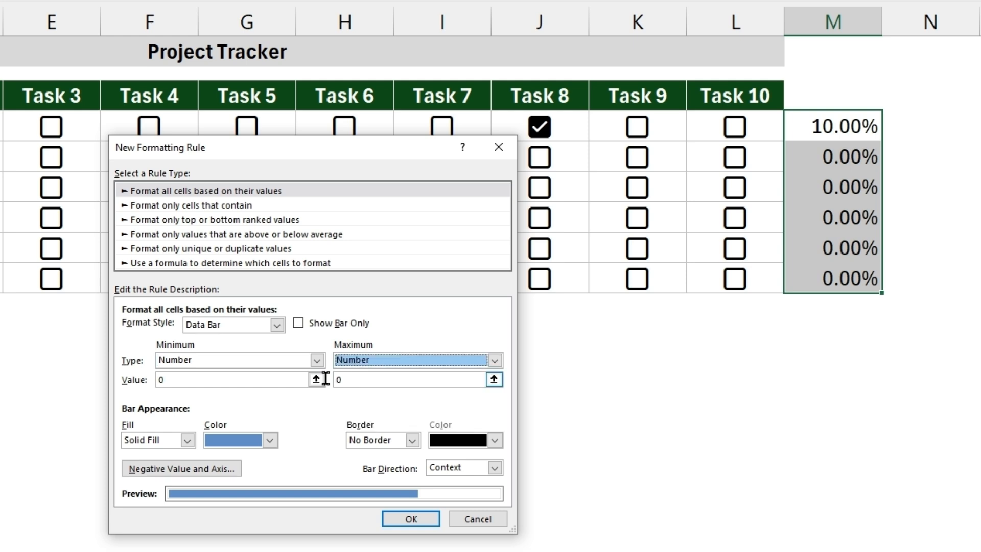
click(341, 380)
text(1)
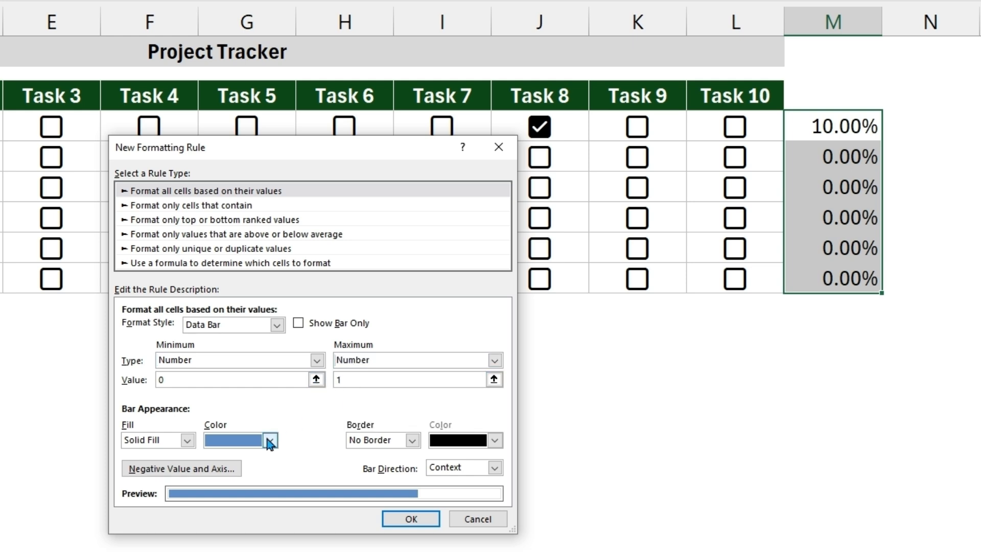
Step: Set the data bar's fill color to light green and apply the rule
click(270, 440)
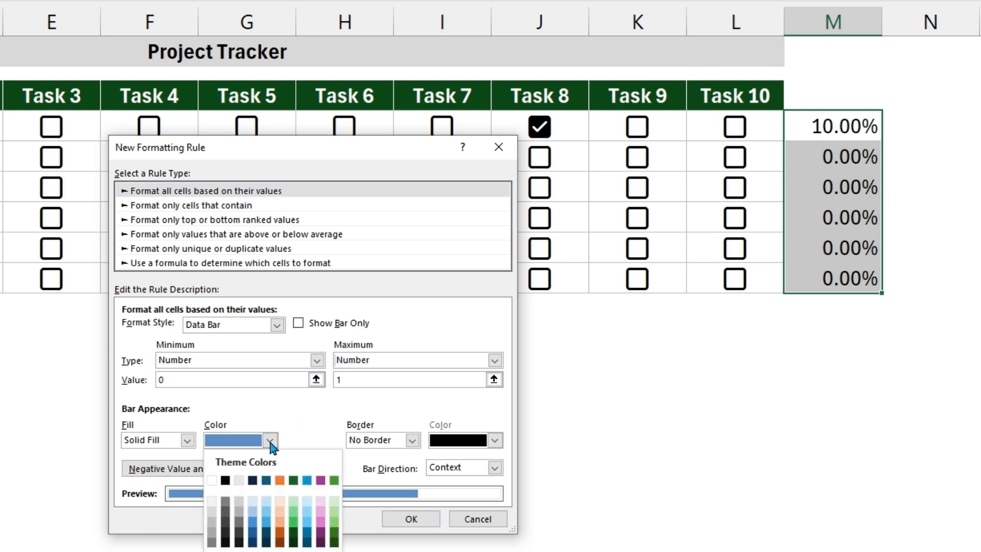
click(335, 533)
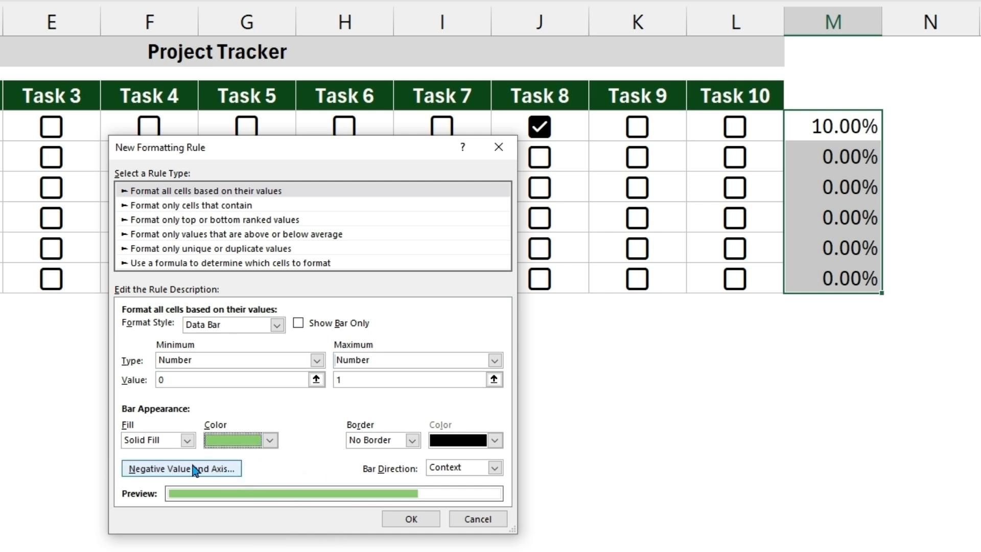
click(406, 518)
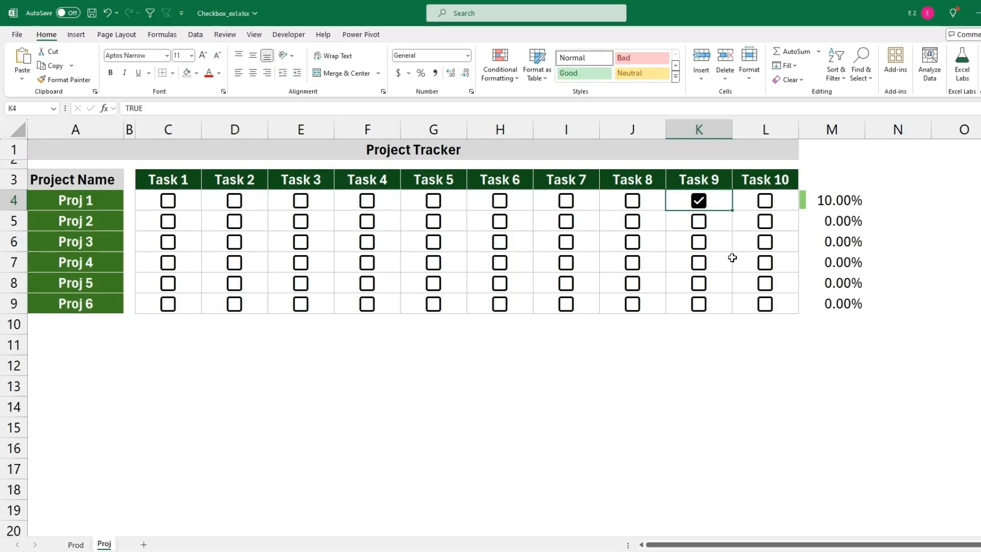
Step: Test the data bars by ticking Task 8 for Proj 1 and Tasks 6 to 10 for Proj 2
click(632, 204)
click(632, 221)
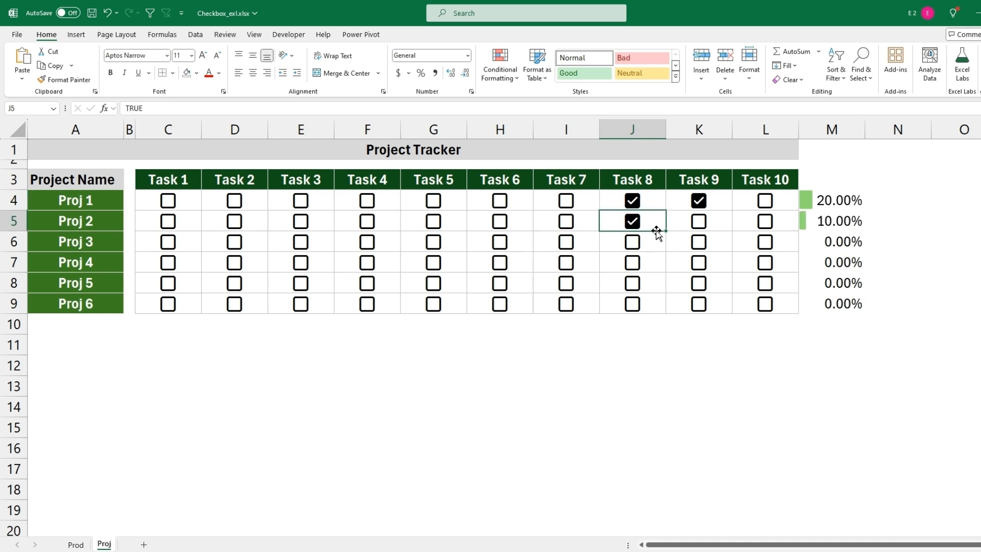
click(694, 224)
click(762, 224)
click(564, 224)
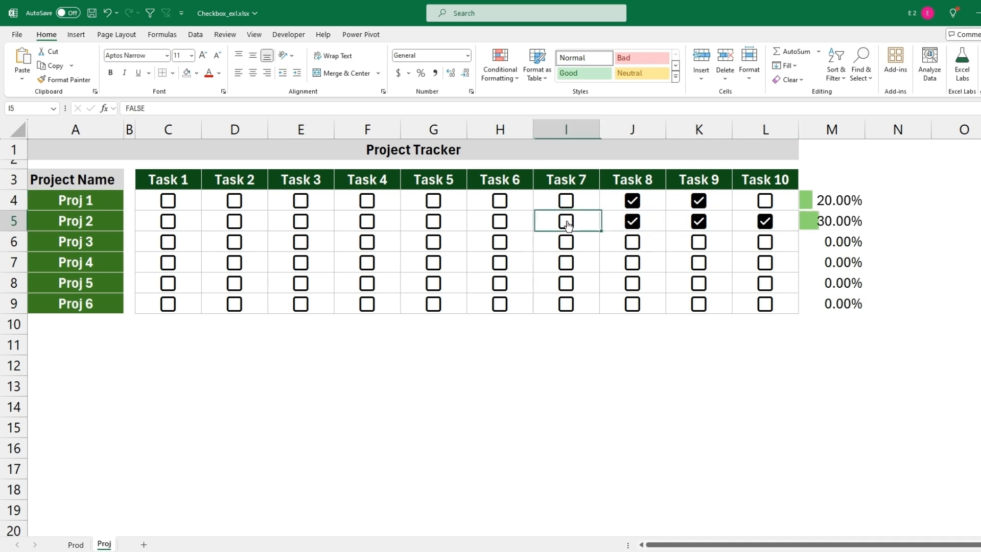
click(500, 223)
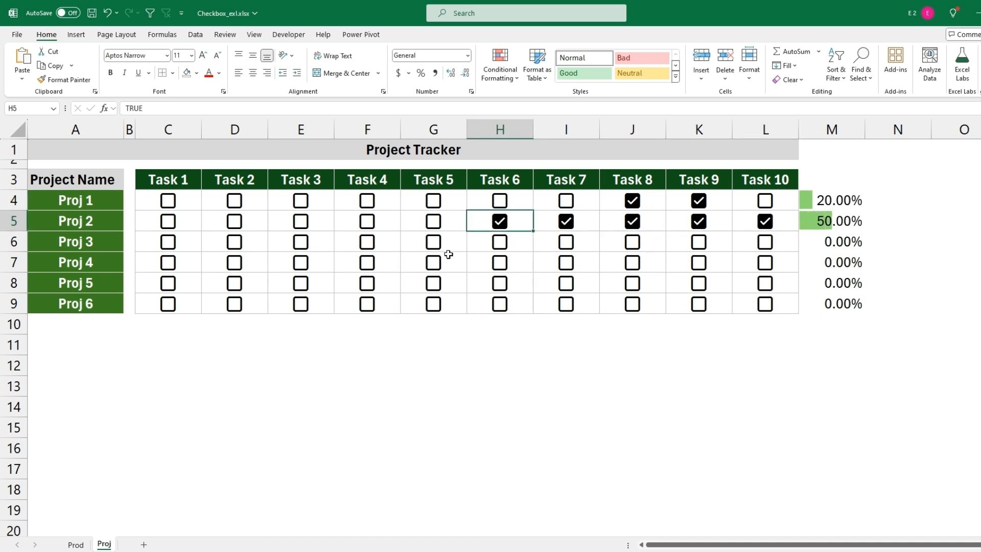
Step: Tick Tasks 9 and 10 for Proj 3, Task 9 for Proj 4, and Tasks 8 and 9 for both Proj 5 and Proj 6
click(765, 243)
click(698, 242)
click(697, 264)
click(698, 284)
click(698, 304)
click(633, 284)
click(633, 304)
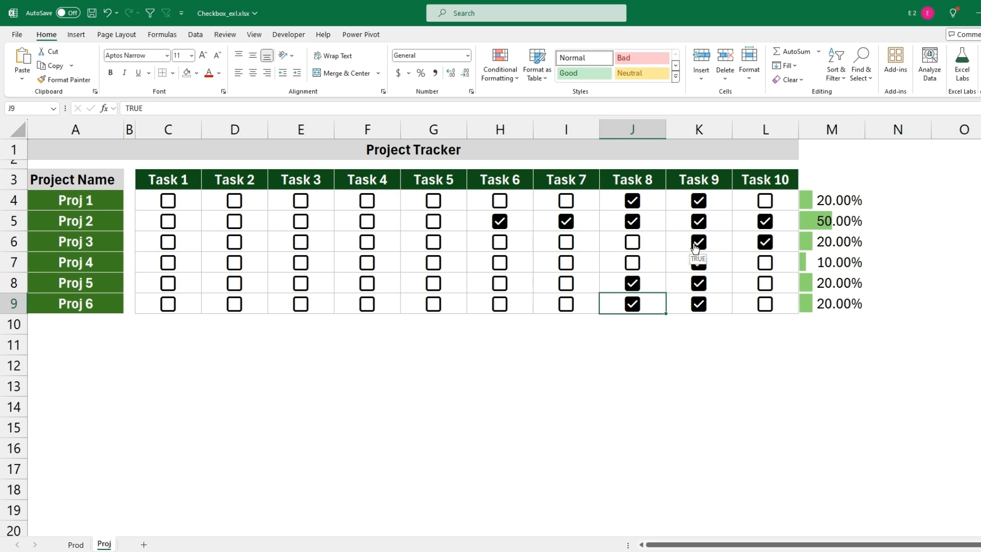
Step: Tick Tasks 7, 8 and 10 for Proj 4
click(765, 265)
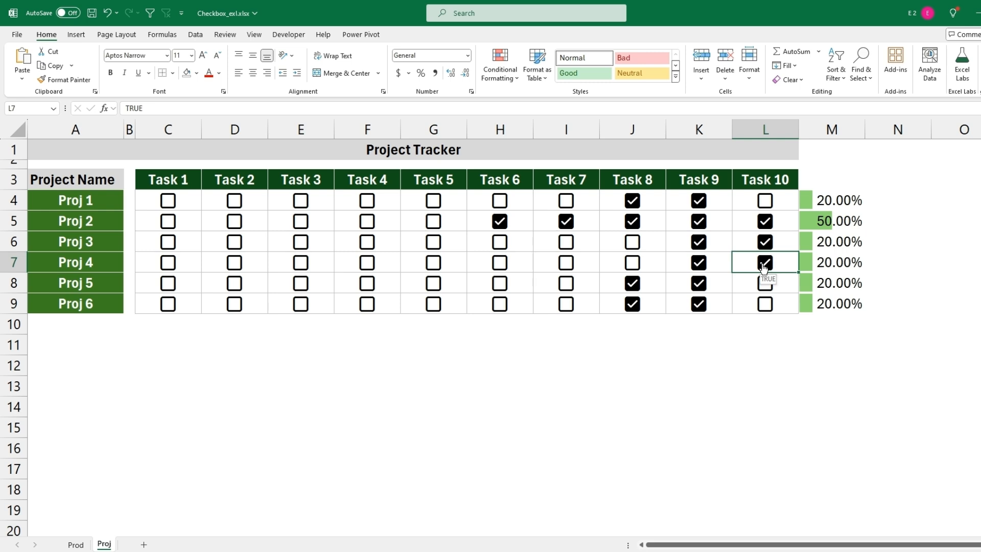
click(634, 264)
click(568, 265)
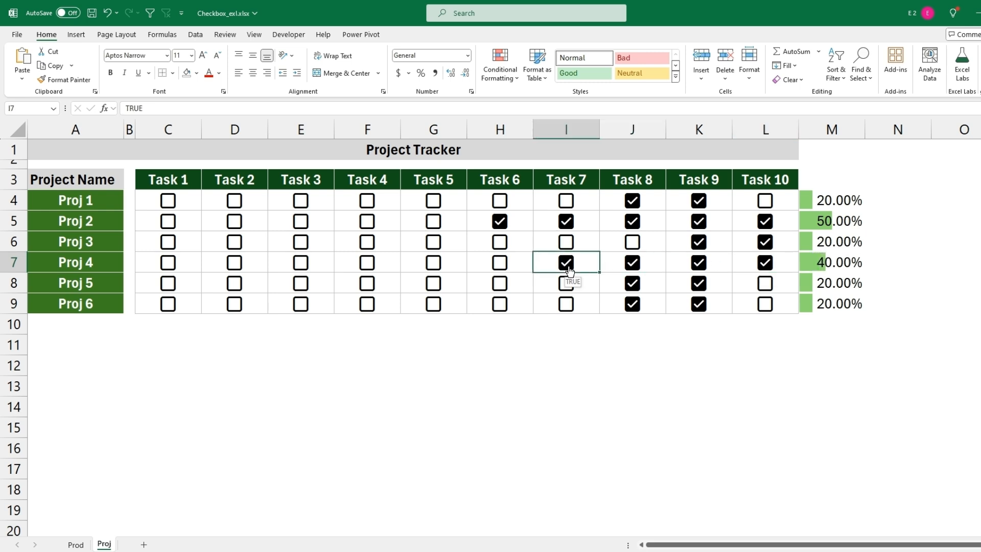